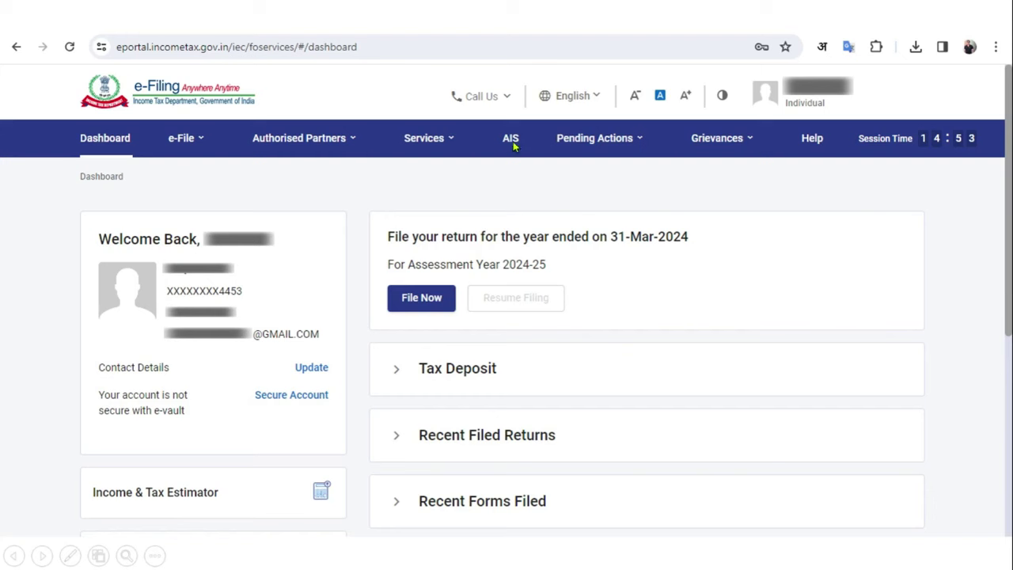
# Go to the Compliance Portal's Annual Information Statement page and open the Taxpayer Information Summary for F.Y. 2023-24.
pyautogui.click(511, 139)
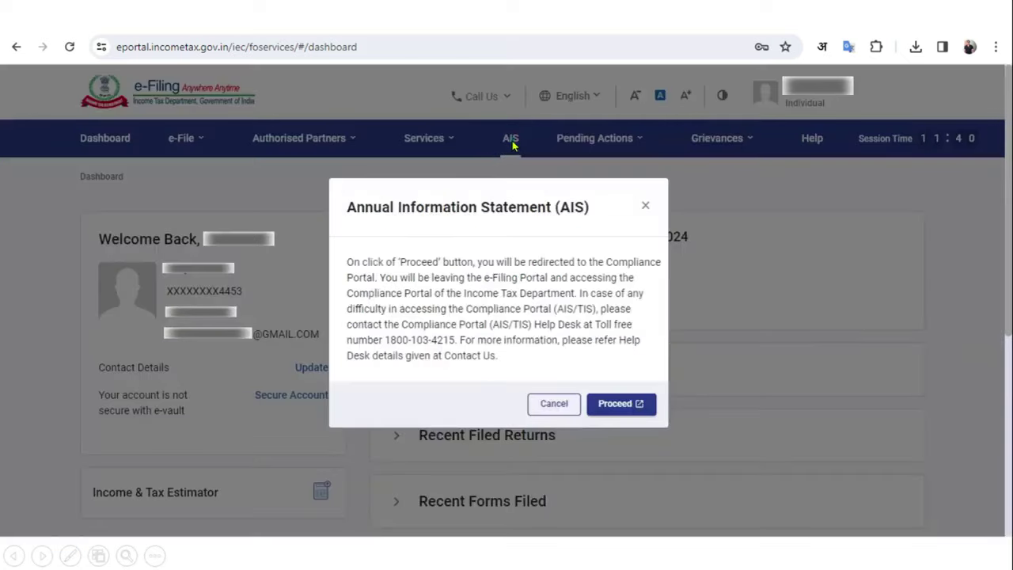
pyautogui.click(638, 405)
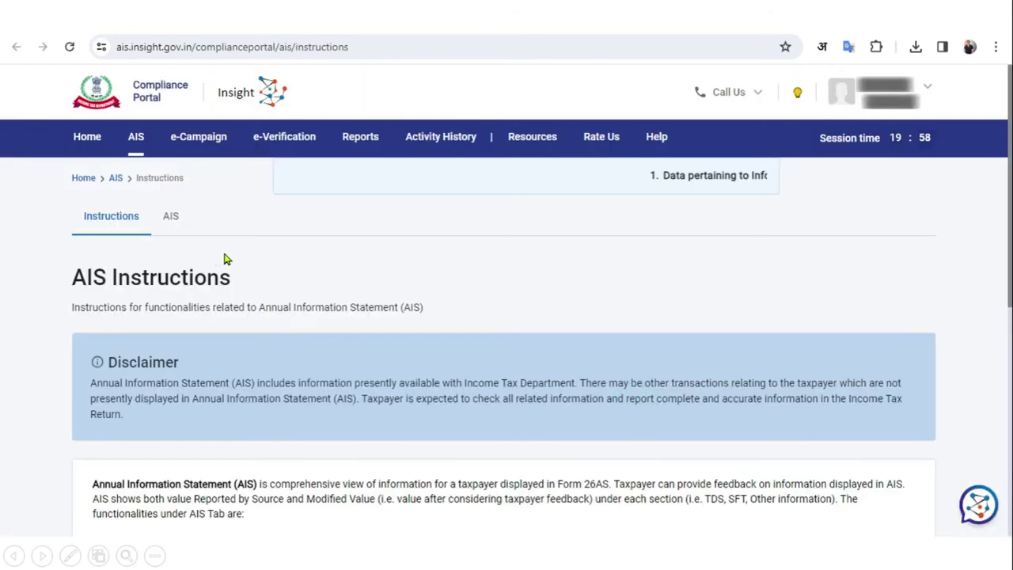
pyautogui.click(171, 221)
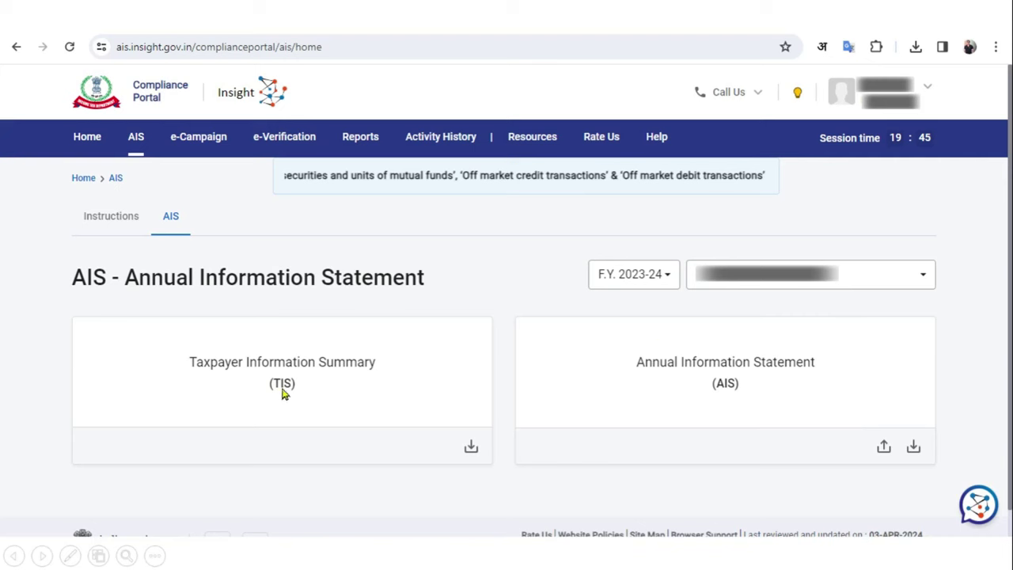
pyautogui.click(345, 385)
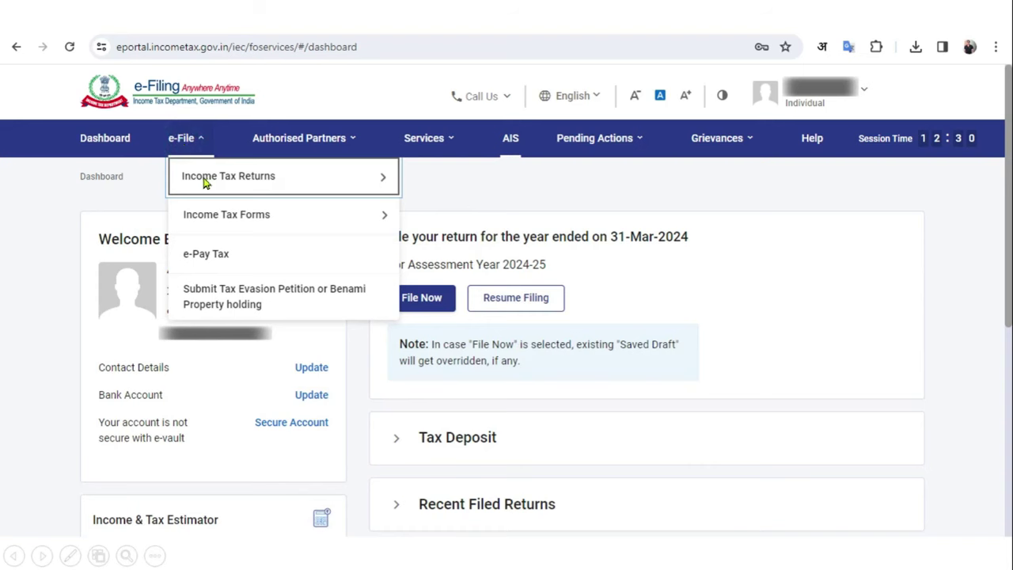
# Start a new online income tax return filing for assessment year 2024-25 (Current A.Y.).
pyautogui.click(203, 178)
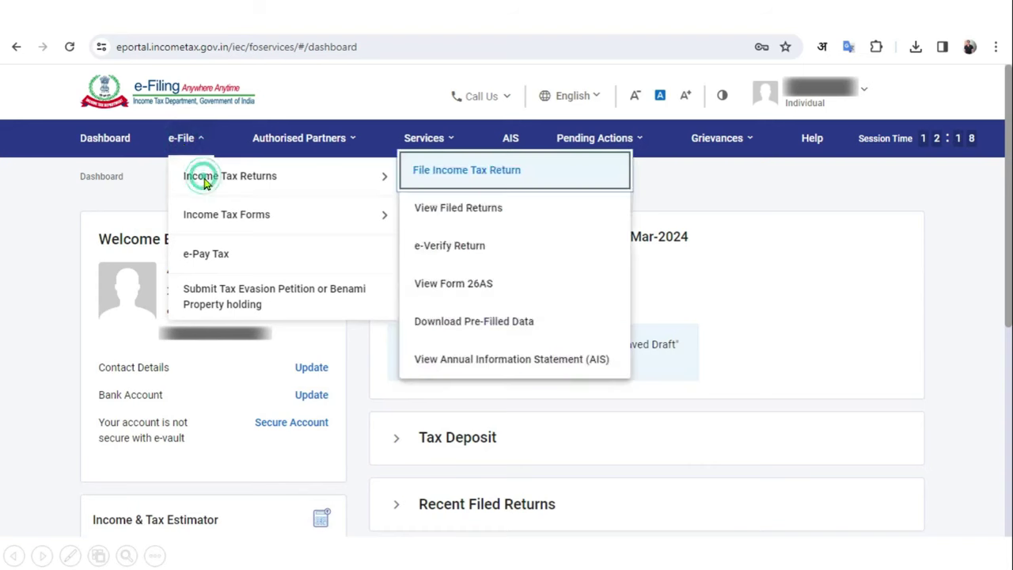
pyautogui.click(485, 177)
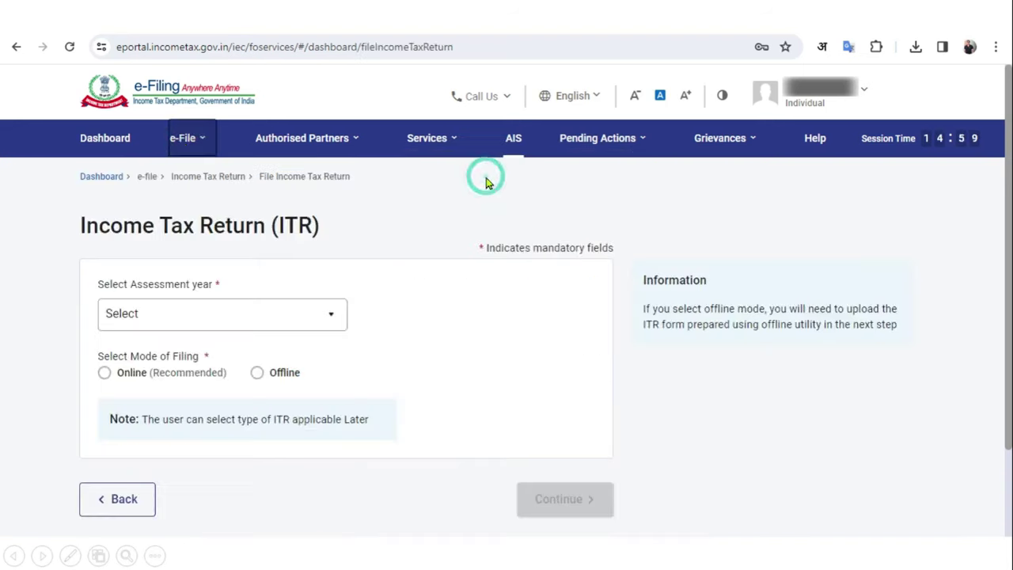
pyautogui.click(271, 316)
pyautogui.click(244, 387)
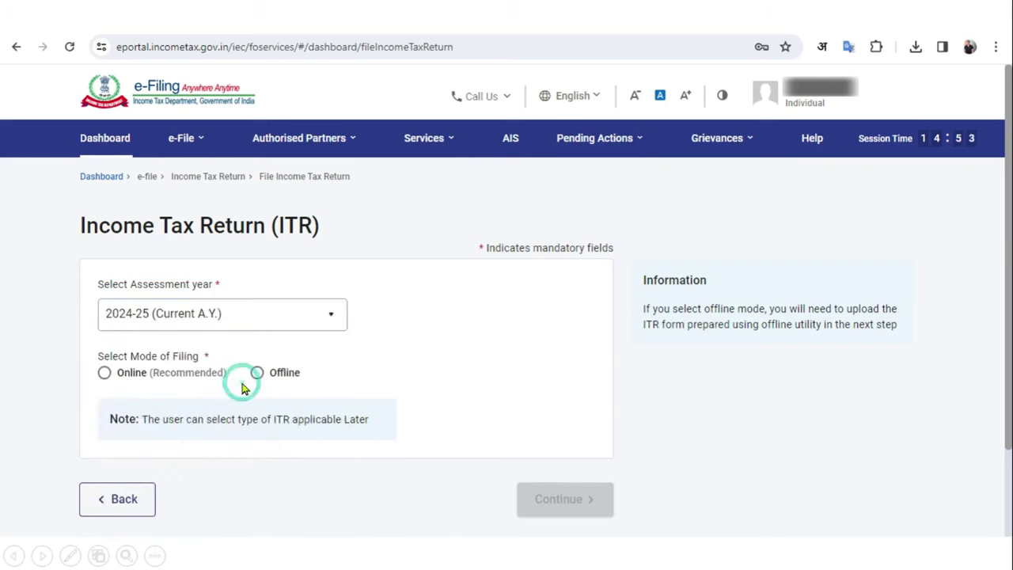
pyautogui.click(158, 380)
pyautogui.click(567, 506)
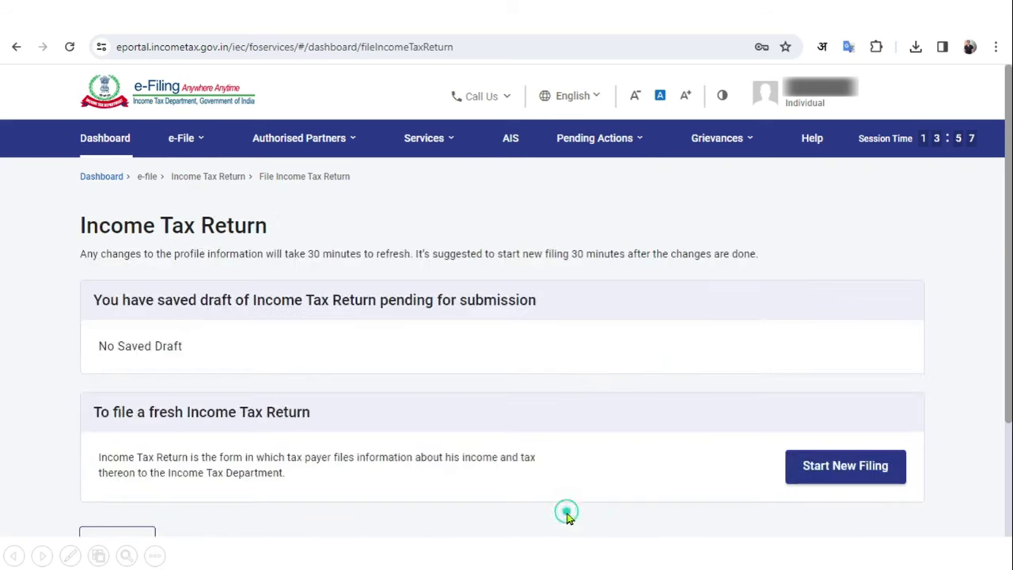
pyautogui.click(871, 474)
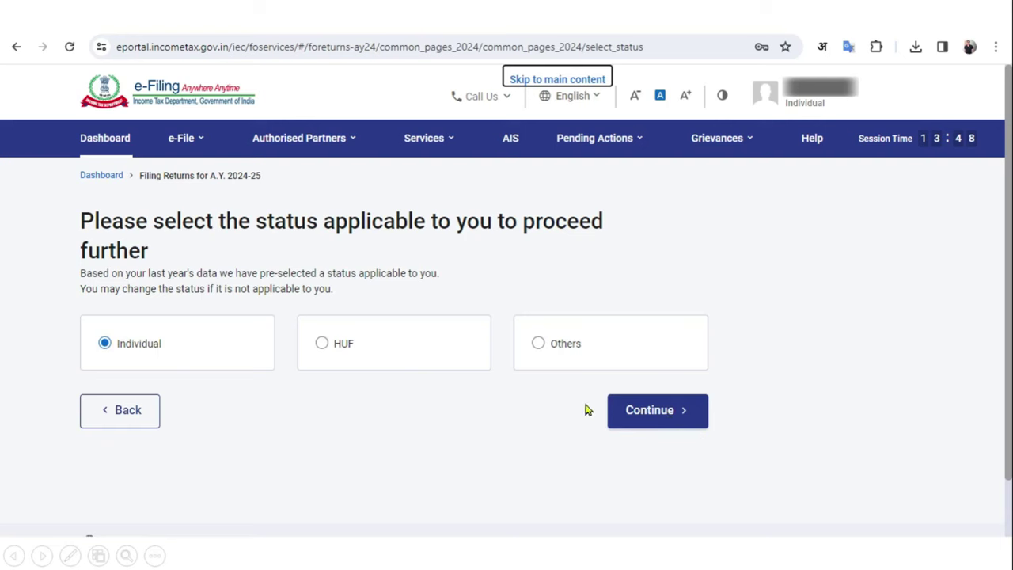
# Continue with the Individual status, choose form ITR-1 and get started with that return.
pyautogui.click(632, 423)
pyautogui.click(596, 367)
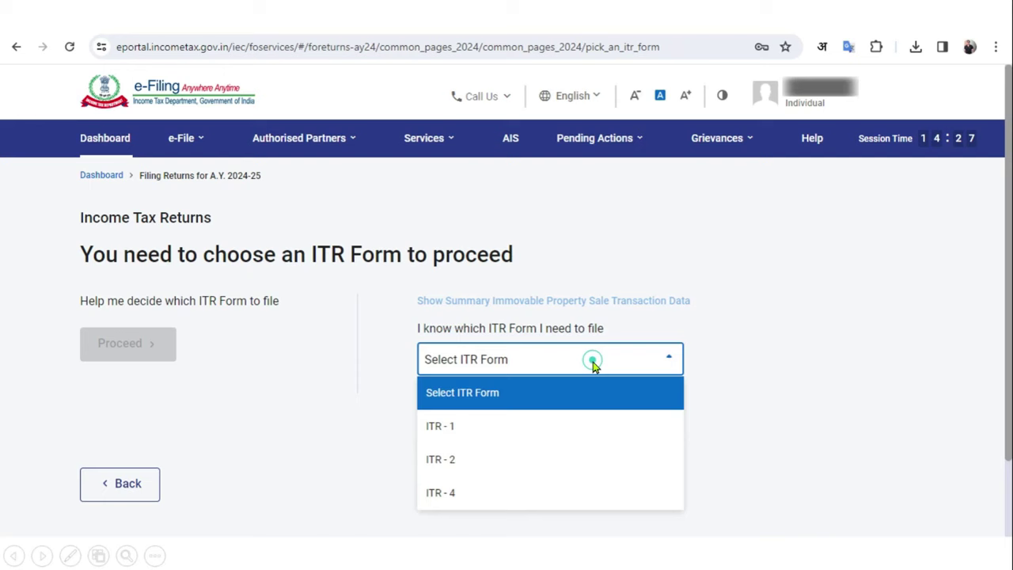
pyautogui.click(558, 428)
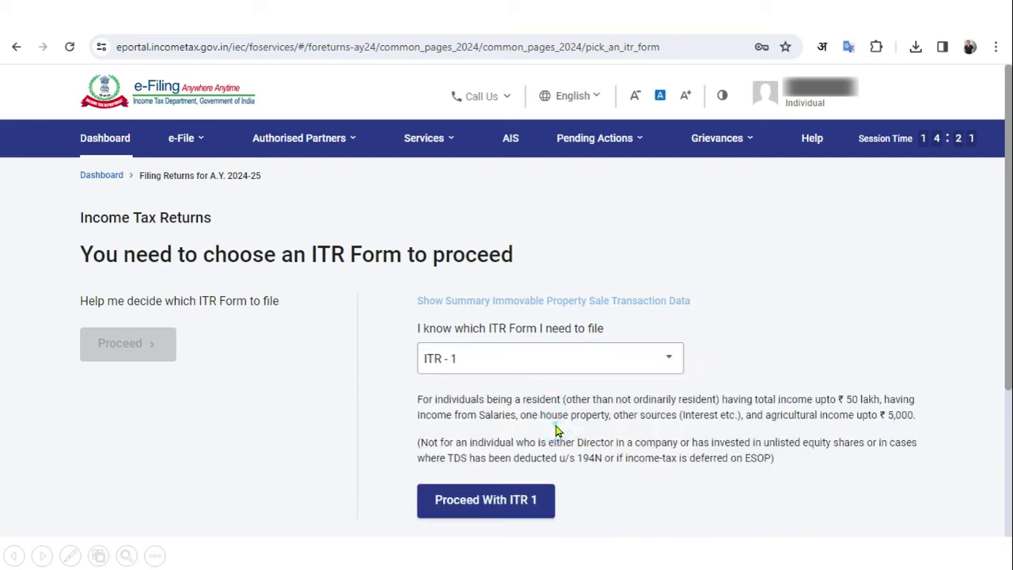
pyautogui.click(538, 511)
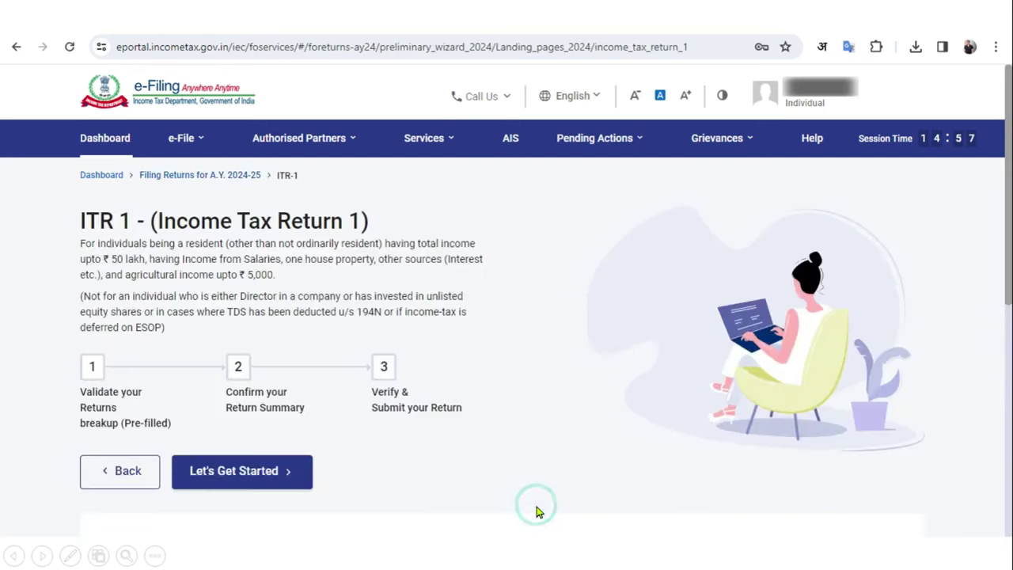
pyautogui.click(303, 472)
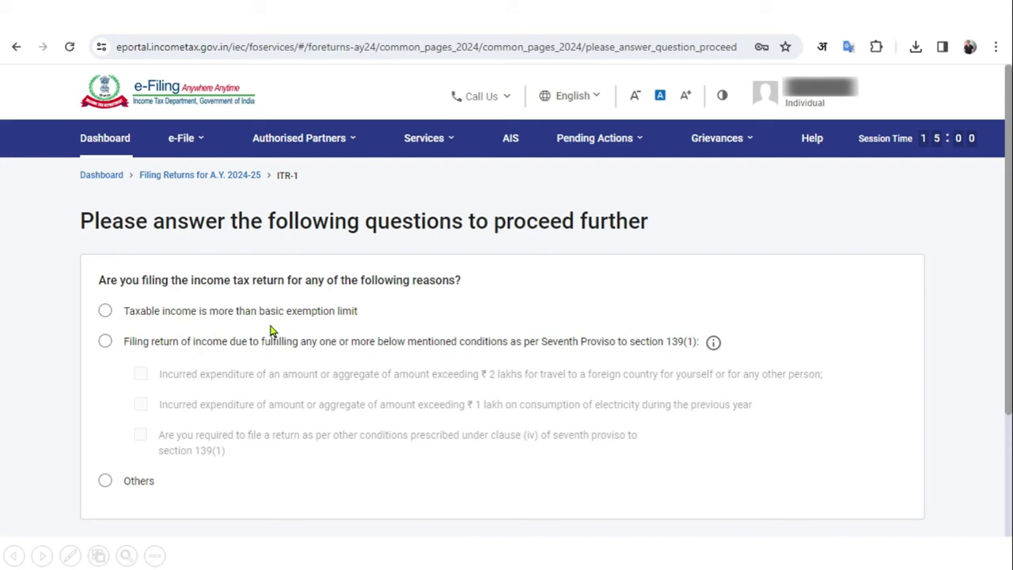
# Give "Taxable income is more than basic exemption limit" as the filing reason, continue and acknowledge the pre-filled data notice.
pyautogui.click(105, 311)
pyautogui.scroll(-1, 108, 317)
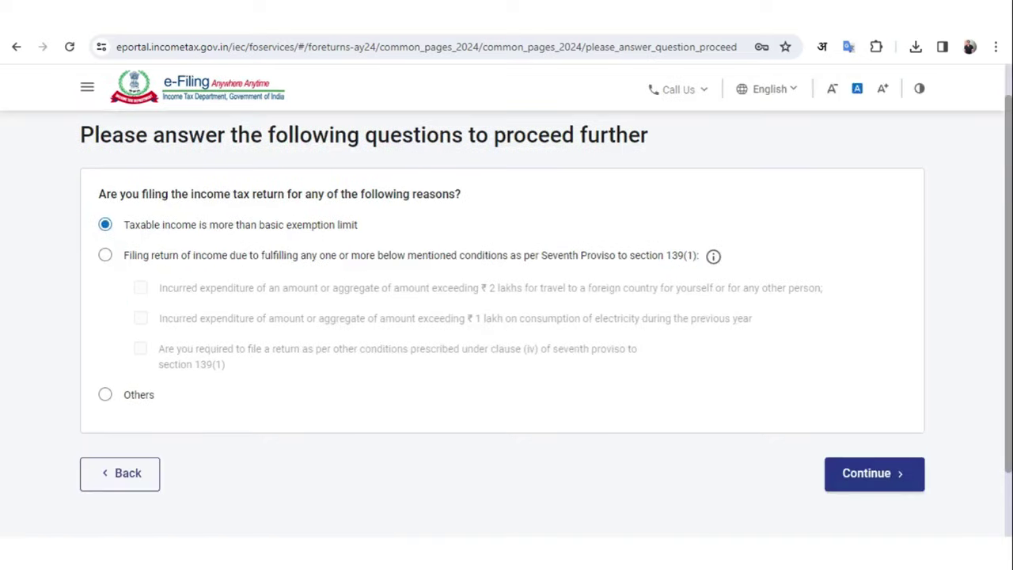
pyautogui.click(869, 473)
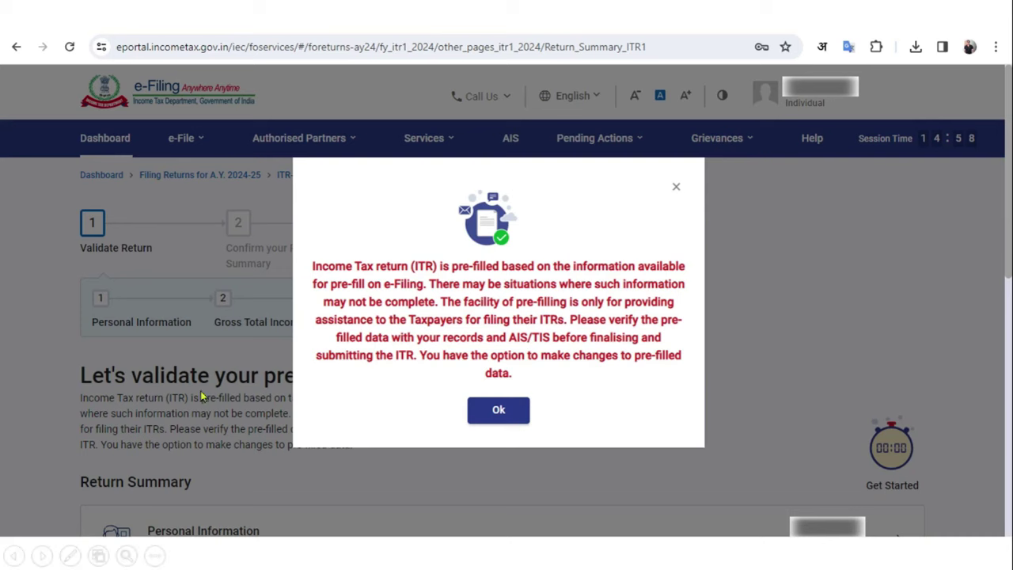
pyautogui.click(494, 411)
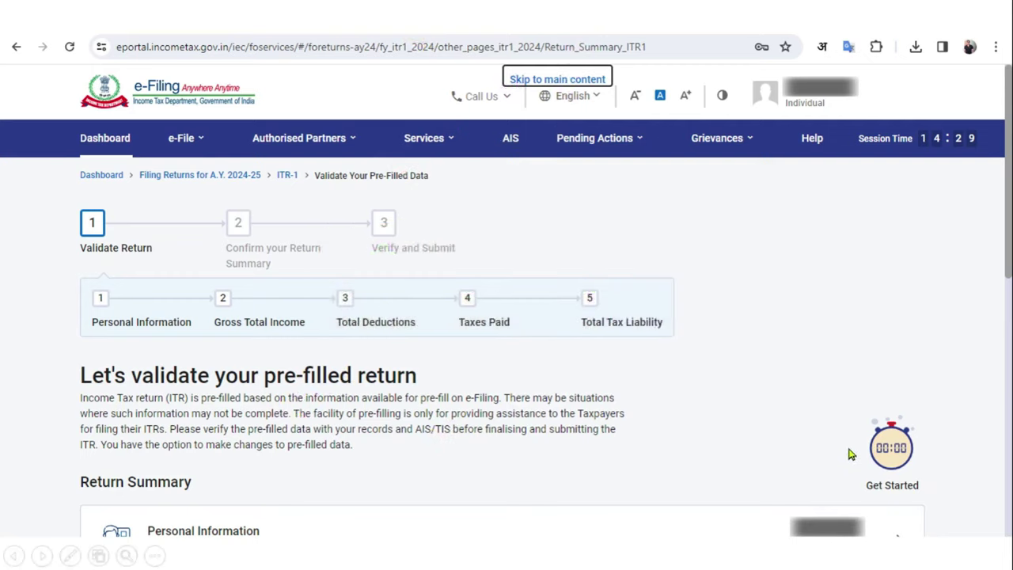
# Open the Personal Information section of the return summary and set the nature of employment to Others.
pyautogui.hotkey('ctrl', '-')
pyautogui.scroll(-5, 851, 453)
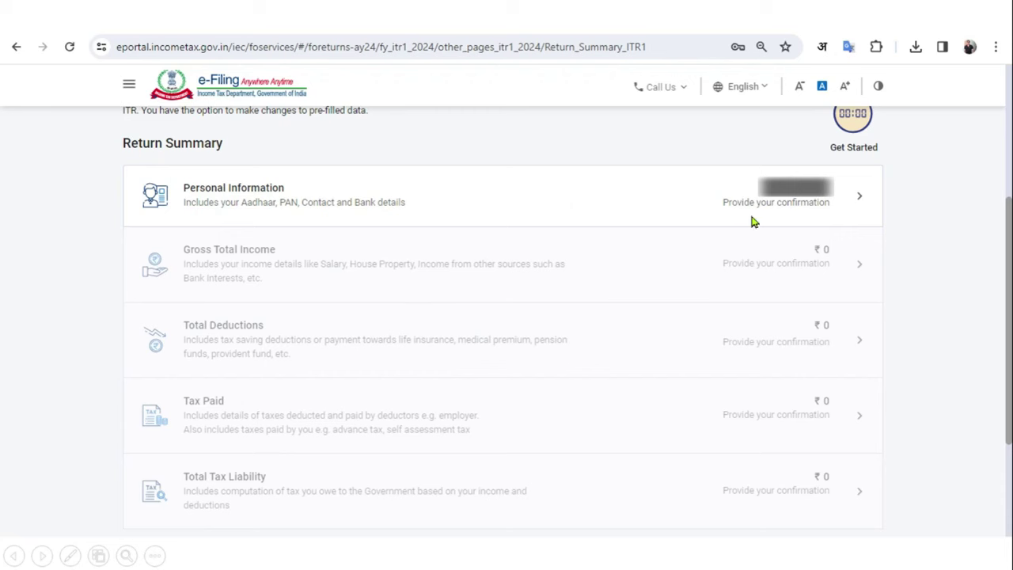
pyautogui.click(822, 202)
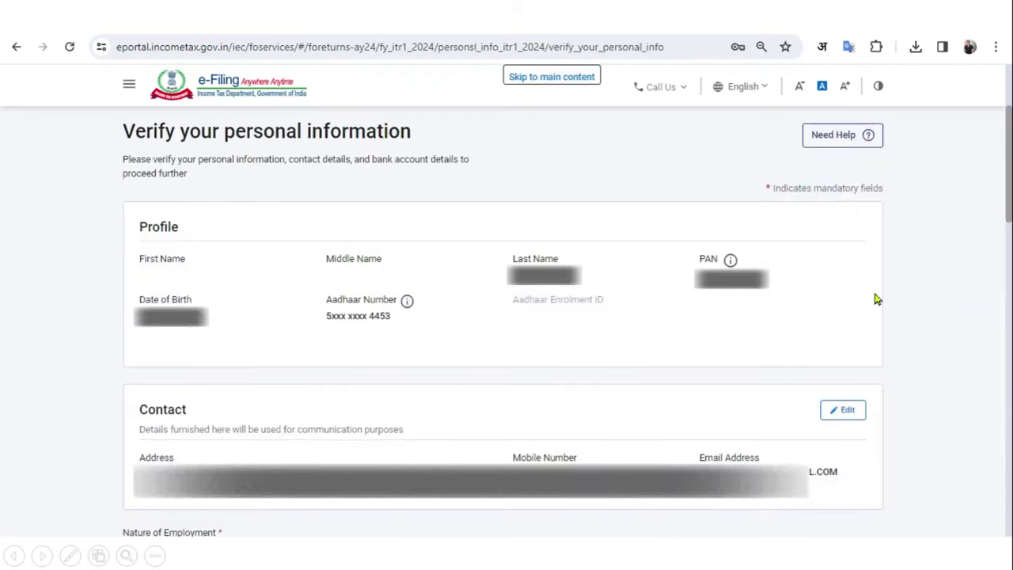
pyautogui.scroll(-5, 573, 400)
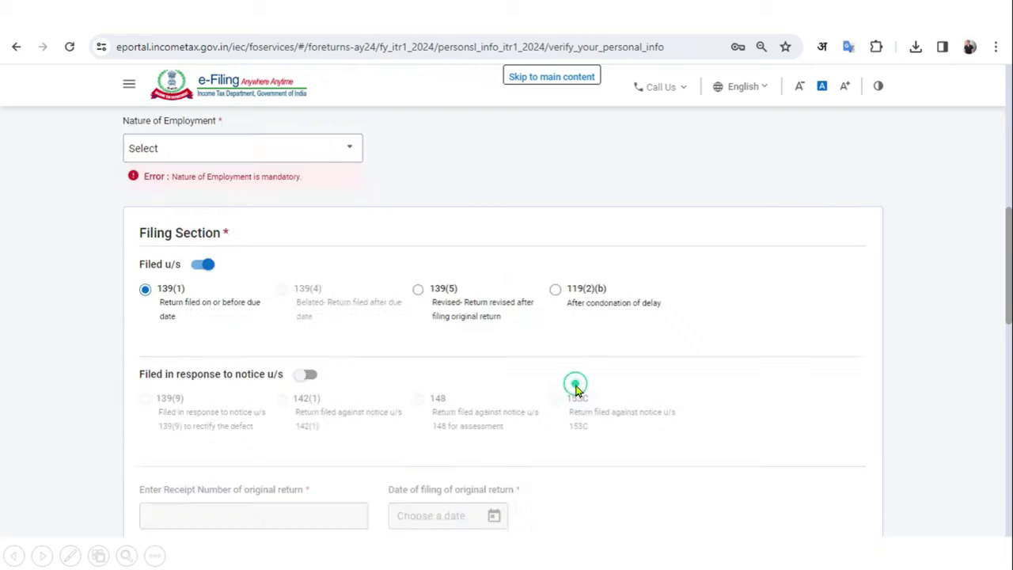
pyautogui.click(315, 148)
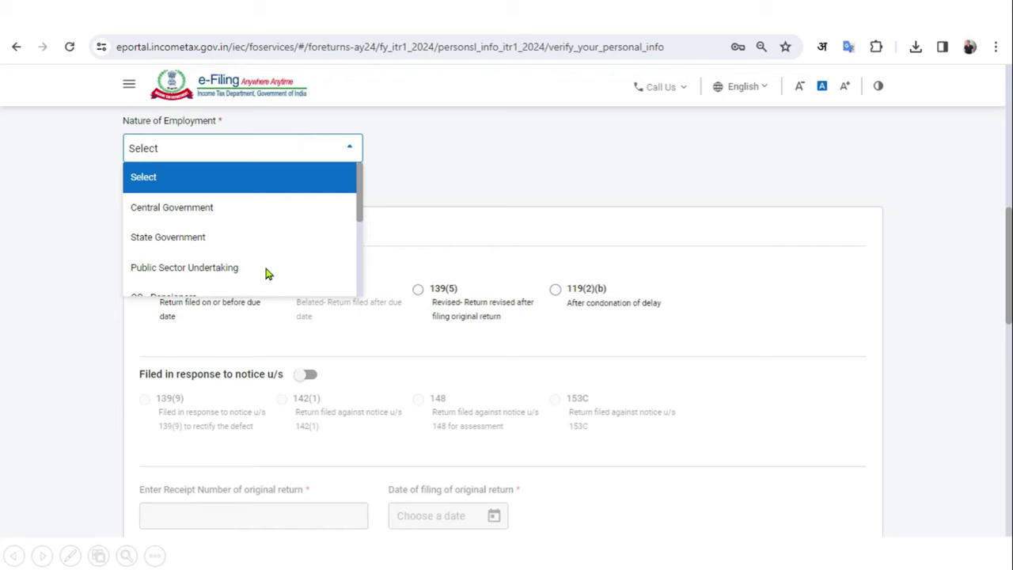
pyautogui.scroll(-3, 293, 228)
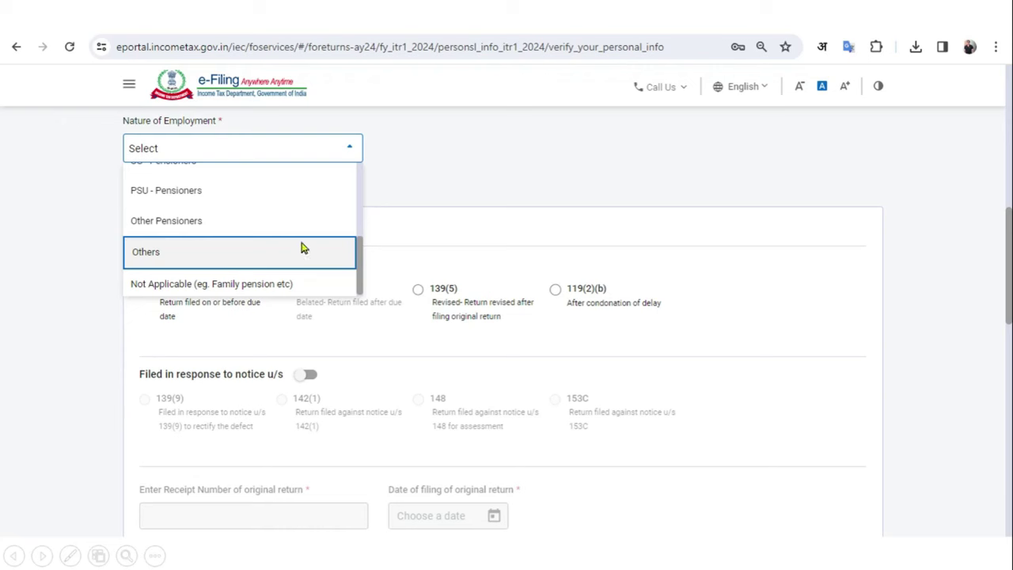
pyautogui.click(184, 259)
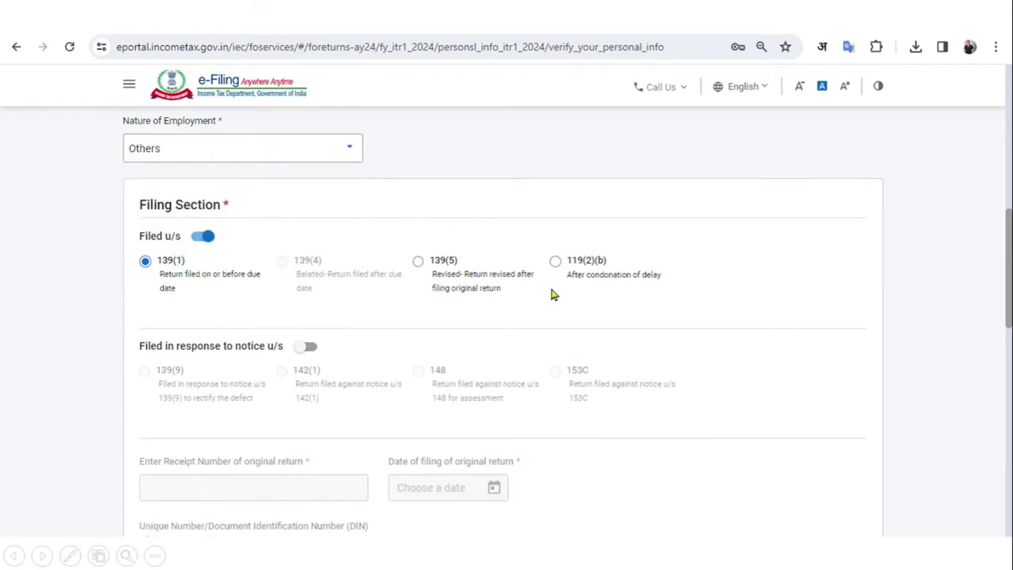
# Answer Yes to opting out of the new tax regime u/s 115BAC(6) and confirm the personal information.
pyautogui.scroll(-6, 758, 300)
pyautogui.click(758, 296)
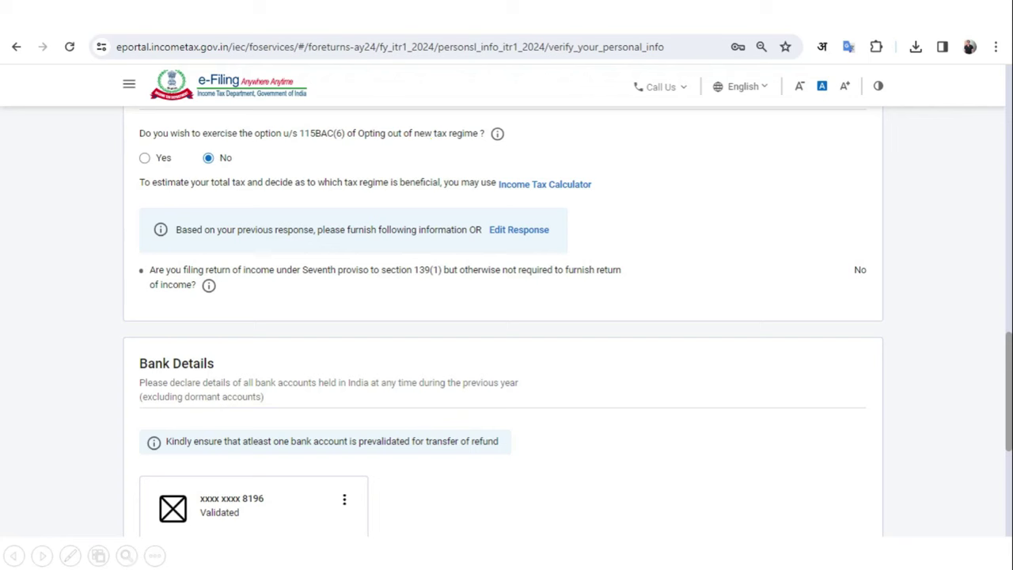
pyautogui.click(145, 157)
pyautogui.scroll(-4, 678, 459)
pyautogui.click(876, 488)
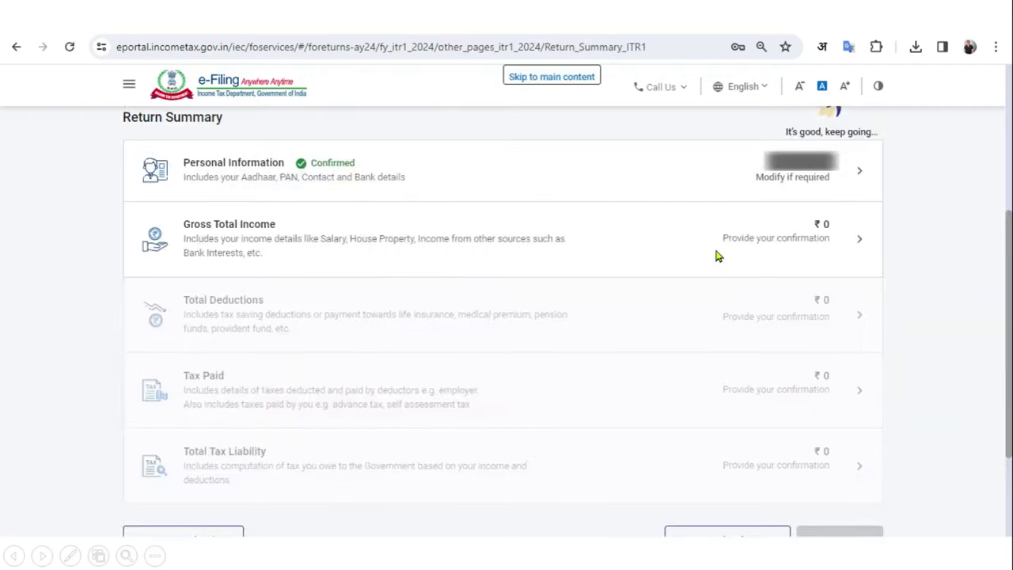
# In Gross Total Income, claim a House Rent Allowance exemption of 40,000, answer Yes to other salary exemptions and continue.
pyautogui.click(780, 253)
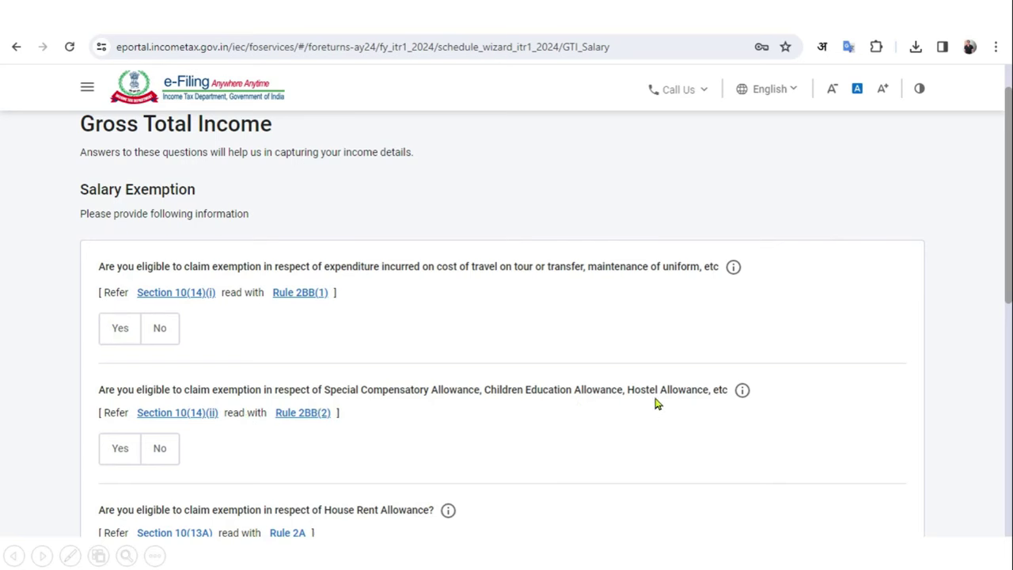
pyautogui.scroll(-5, 643, 392)
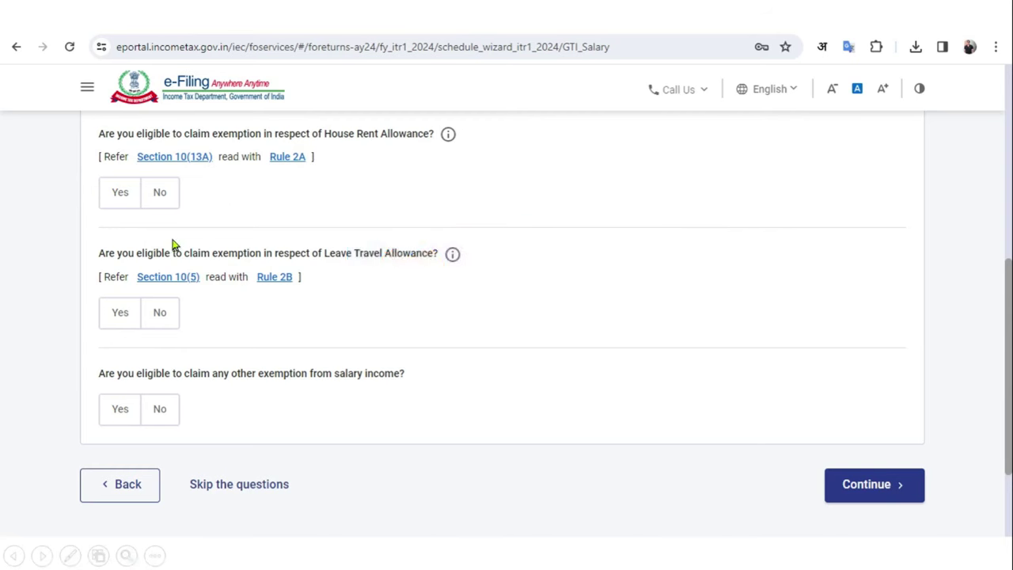
pyautogui.click(120, 192)
pyautogui.hotkey('ctrl', '-')
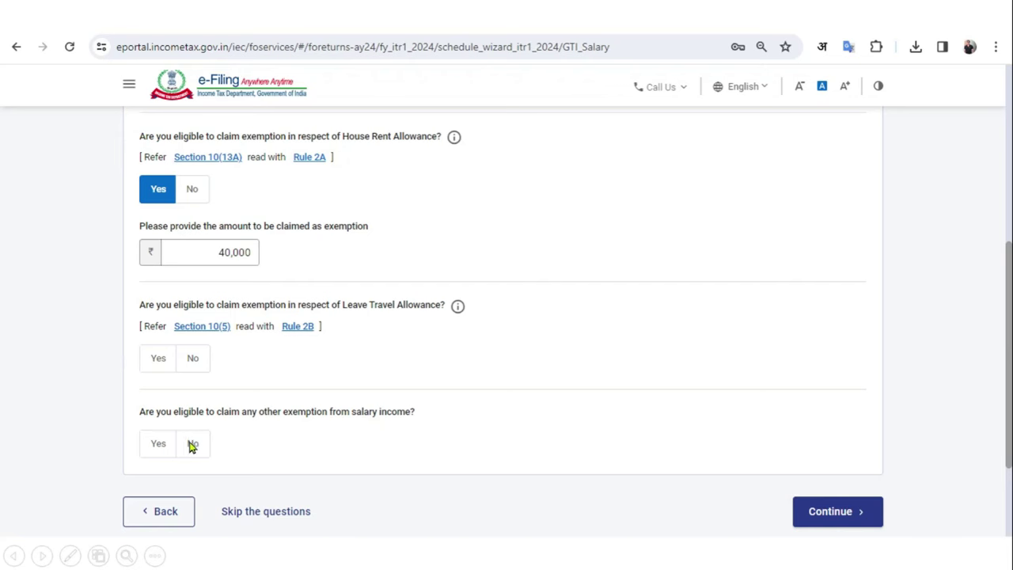
pyautogui.click(161, 448)
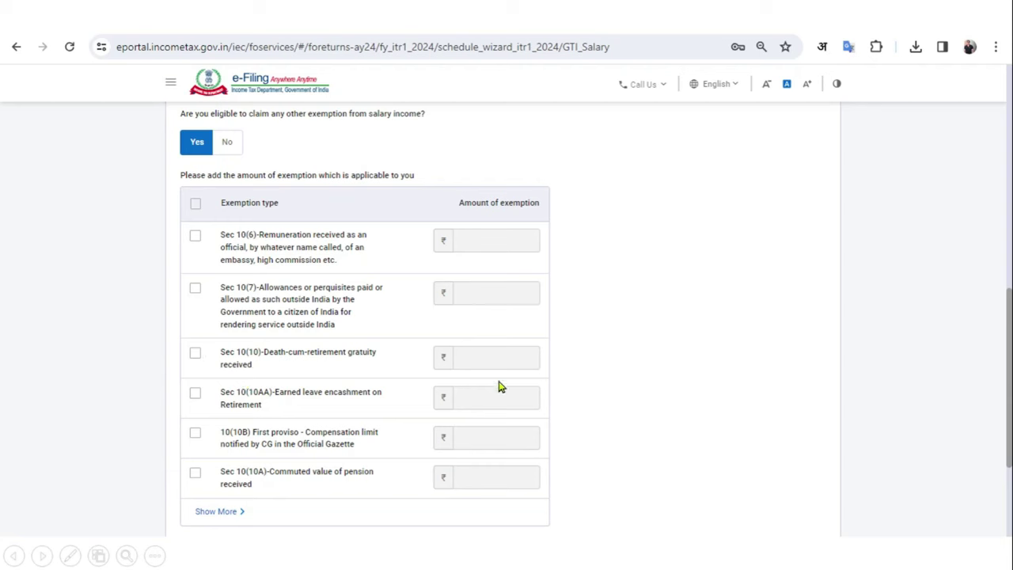
pyautogui.scroll(-2, 927, 403)
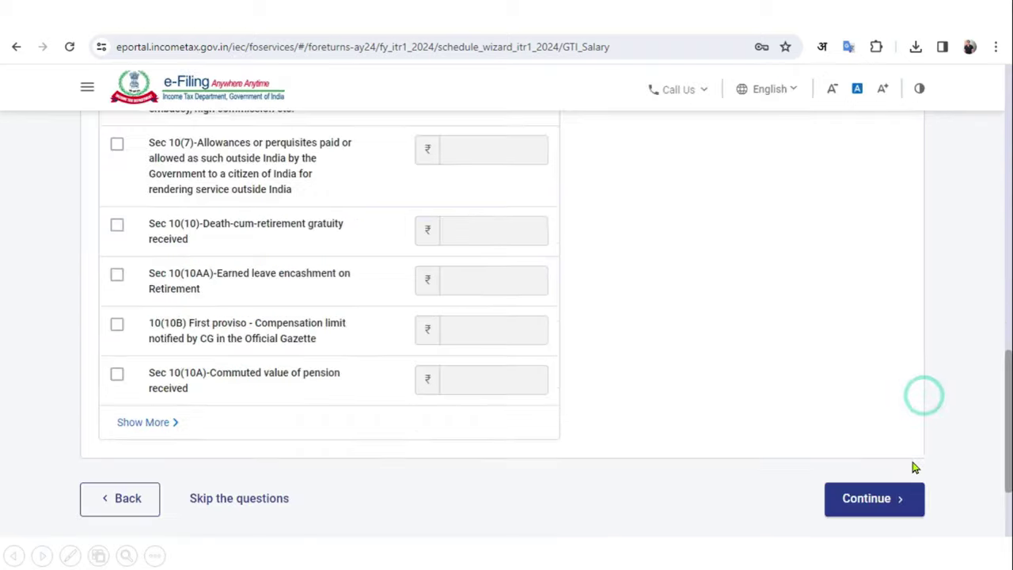
pyautogui.click(895, 502)
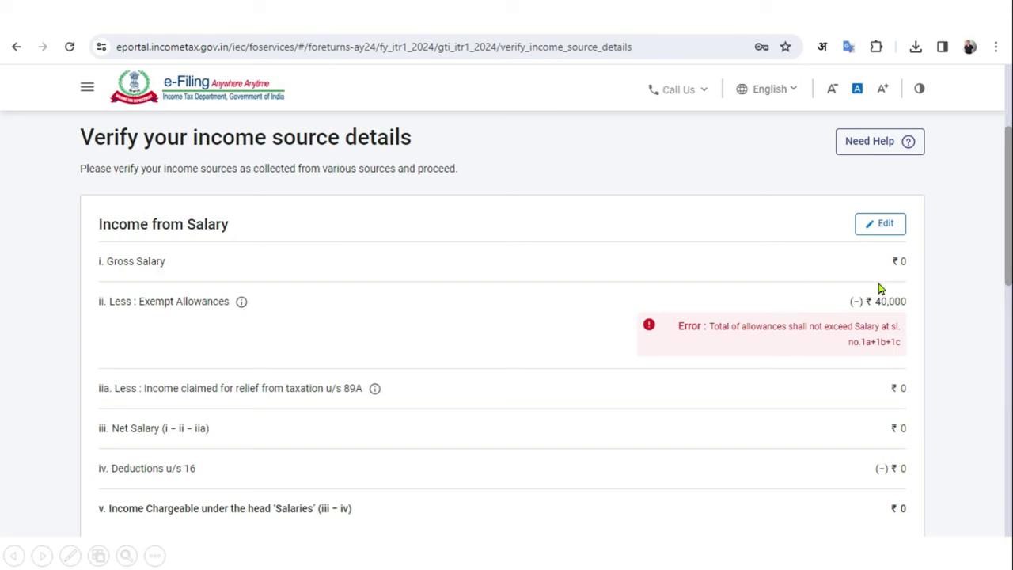
# Edit the income from salary, enter 5,50,000 as salary as per section 17(1) and save it.
pyautogui.click(889, 232)
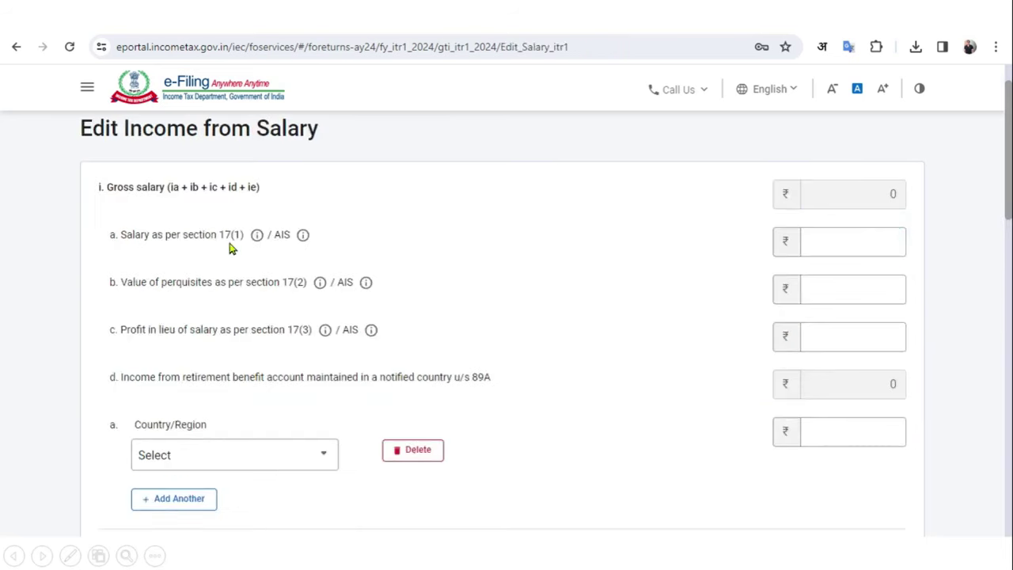
pyautogui.click(855, 254)
pyautogui.write('5,50,000')
pyautogui.scroll(-5, 898, 316)
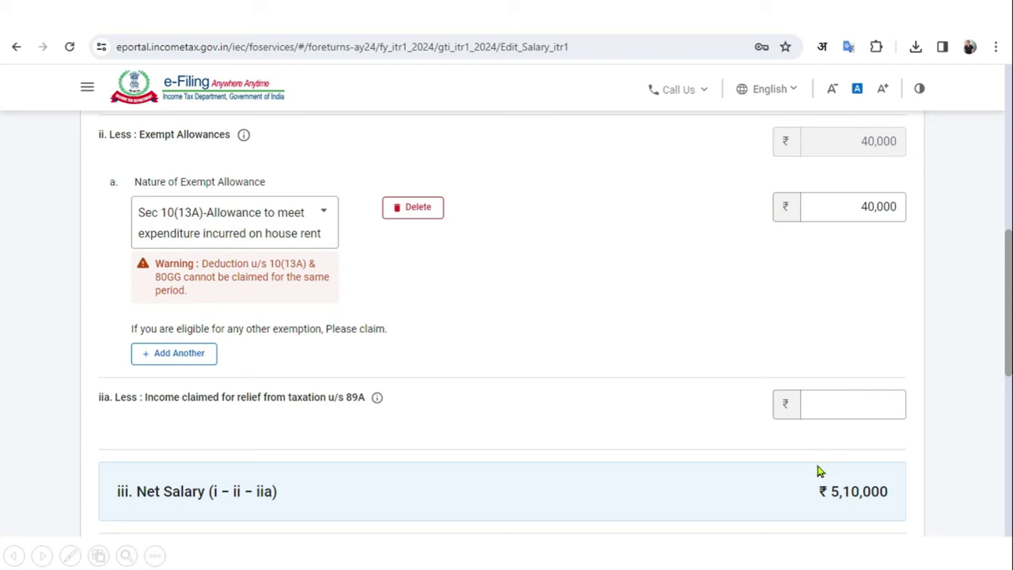
pyautogui.scroll(-5, 918, 434)
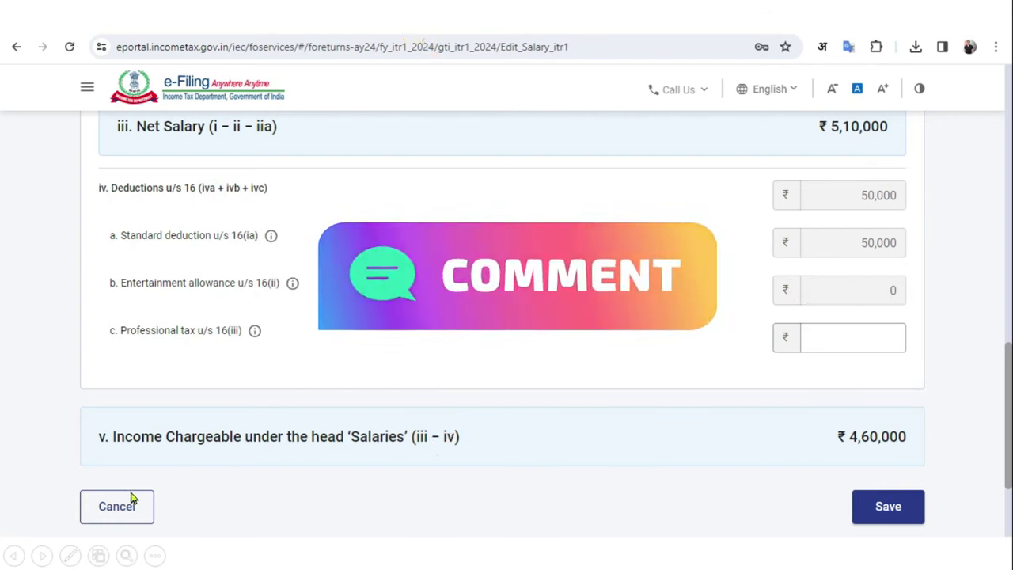
pyautogui.click(896, 511)
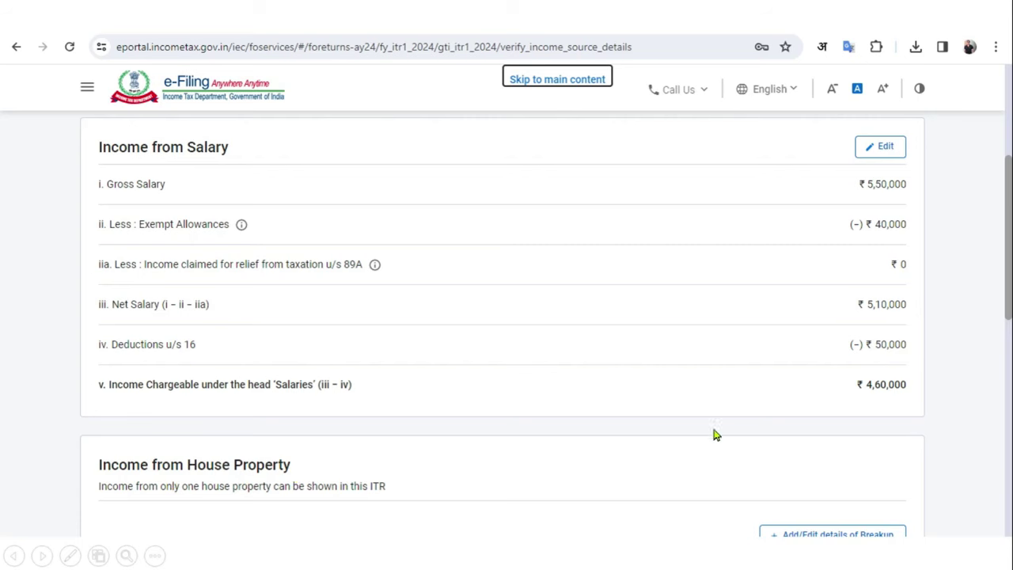
pyautogui.scroll(-4, 723, 430)
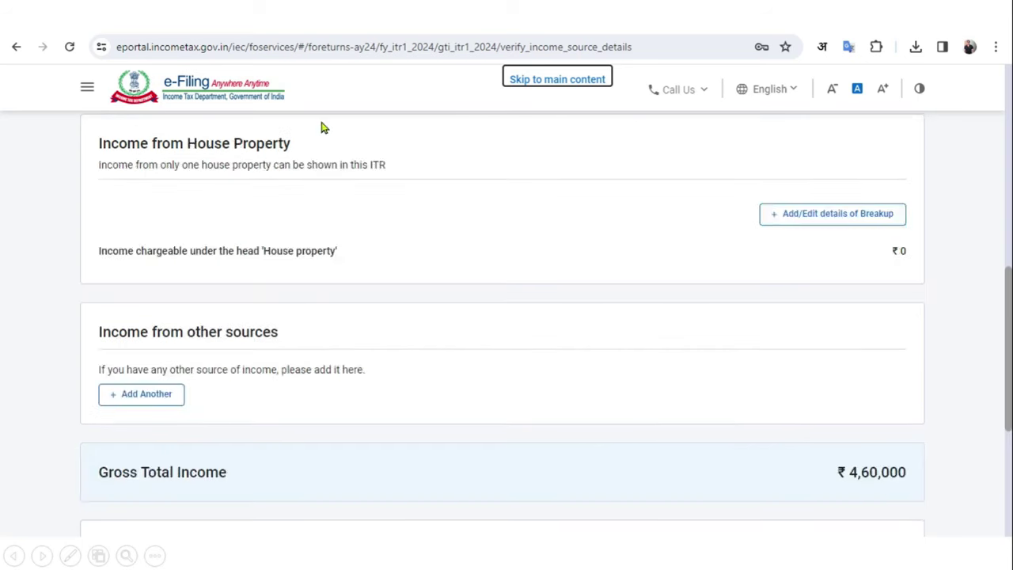
# Start adding the breakup of income from house property and set the type of house property to Let Out.
pyautogui.click(860, 221)
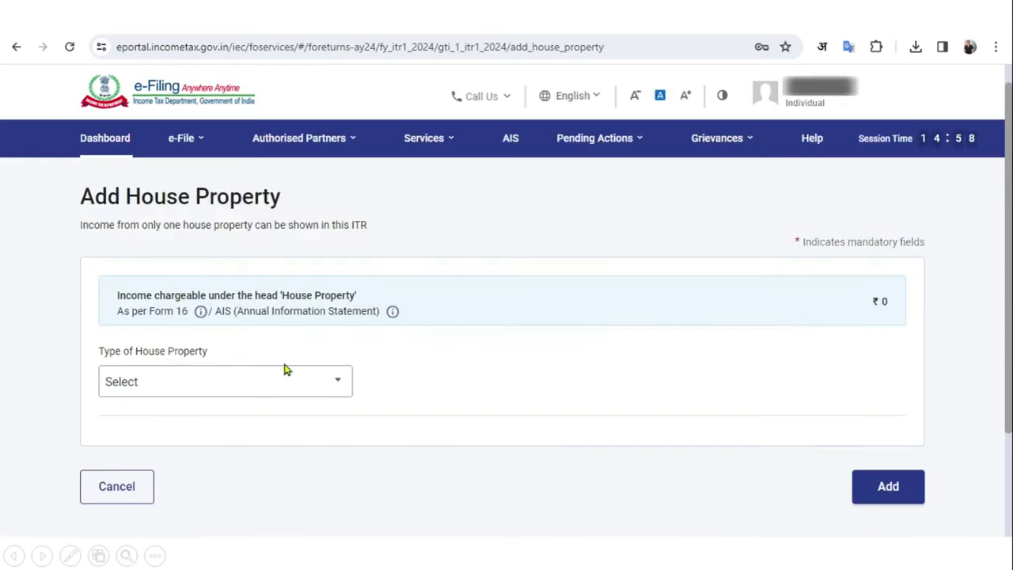
pyautogui.click(319, 380)
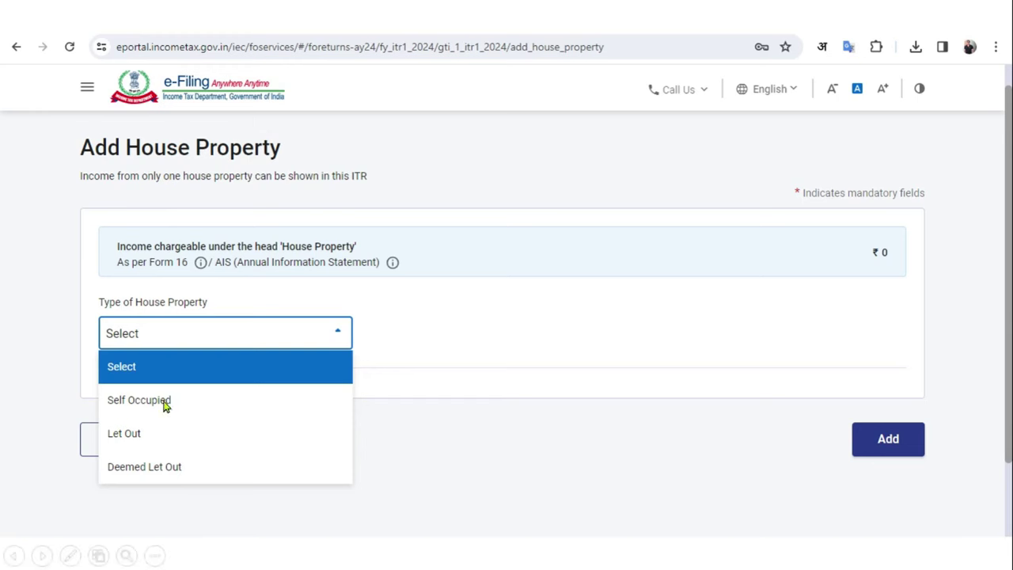
pyautogui.click(139, 400)
pyautogui.click(127, 434)
pyautogui.scroll(-2, 158, 433)
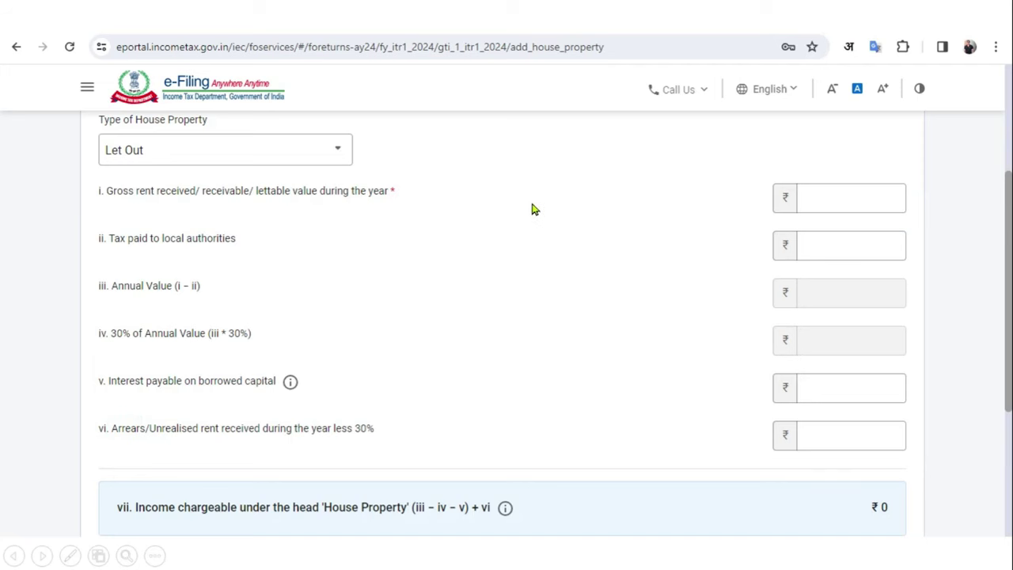
# Enter a gross rent of 1,20,000 and interest payable on borrowed capital of 70,000, and add the house property.
pyautogui.click(830, 185)
pyautogui.write('120000')
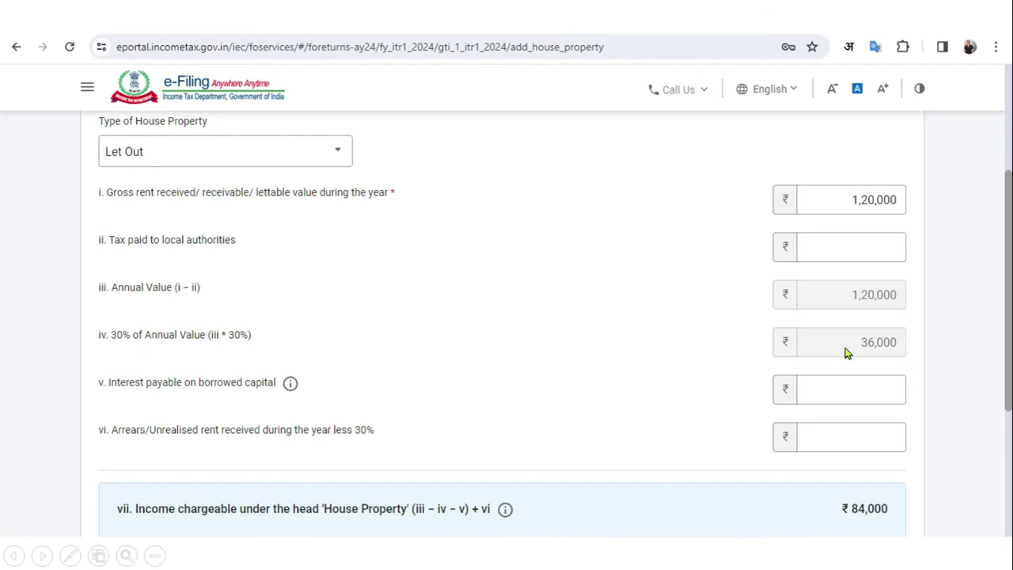
pyautogui.click(857, 390)
pyautogui.write('70000')
pyautogui.scroll(-2, 857, 389)
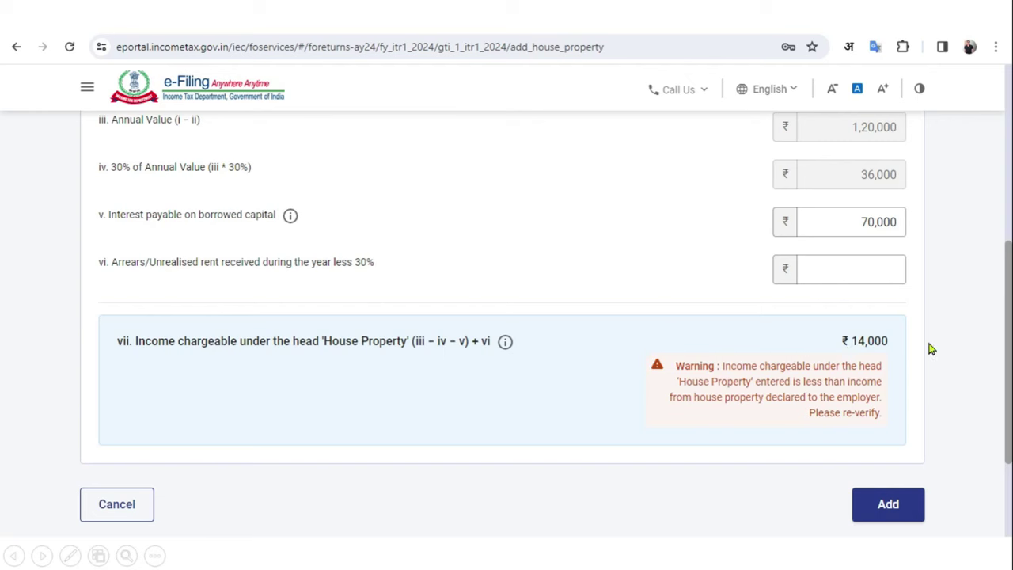
pyautogui.click(883, 511)
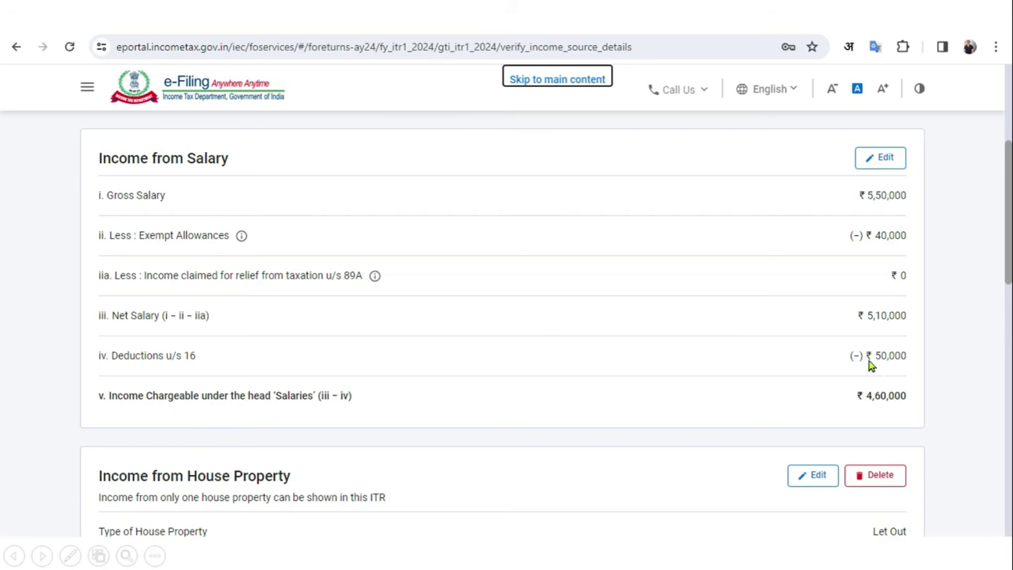
# Under income from other sources, declare savings bank interest of 5,000 and deposit interest of 25,000, and continue.
pyautogui.scroll(-4, 934, 365)
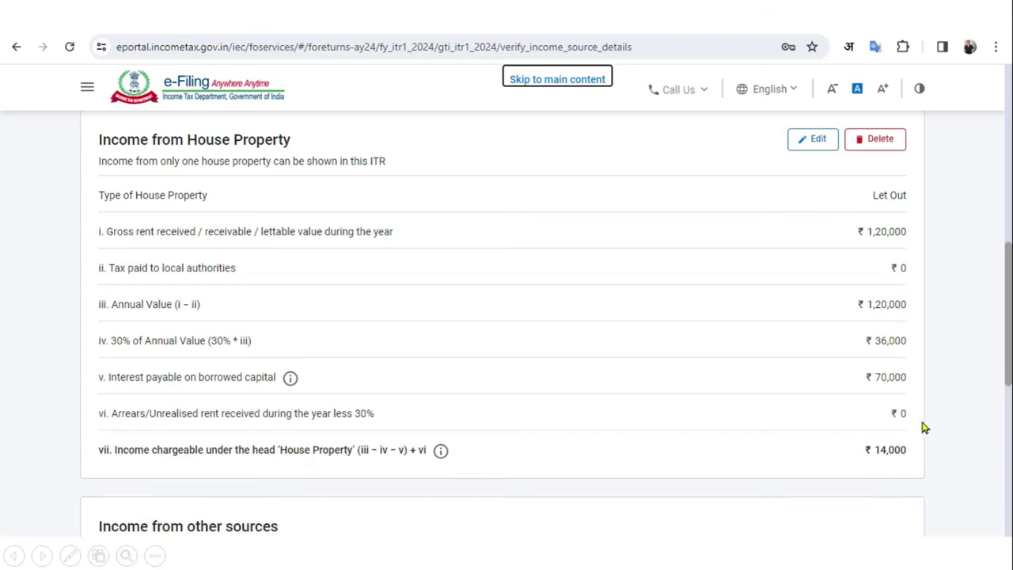
pyautogui.scroll(-5, 940, 426)
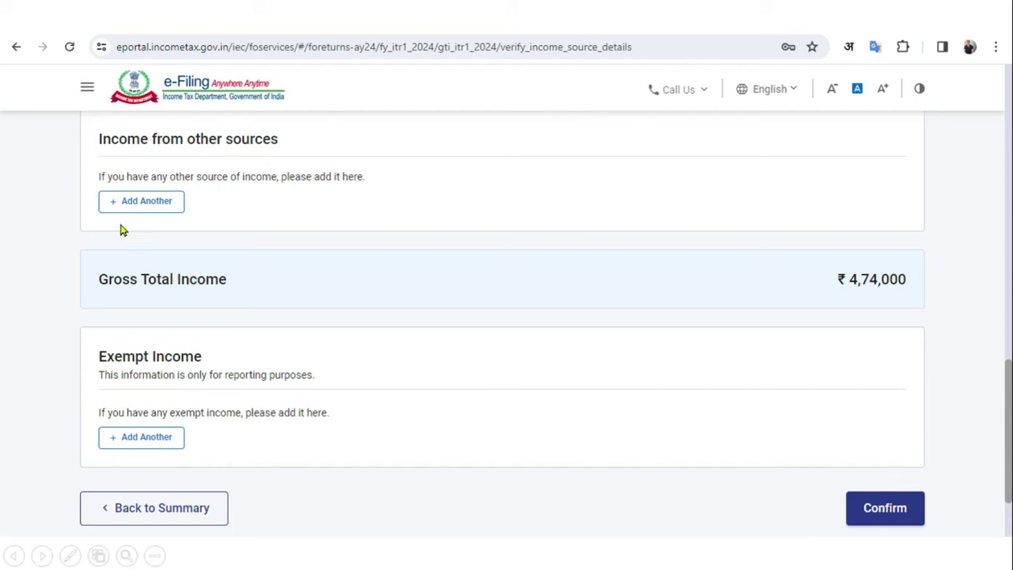
pyautogui.click(152, 207)
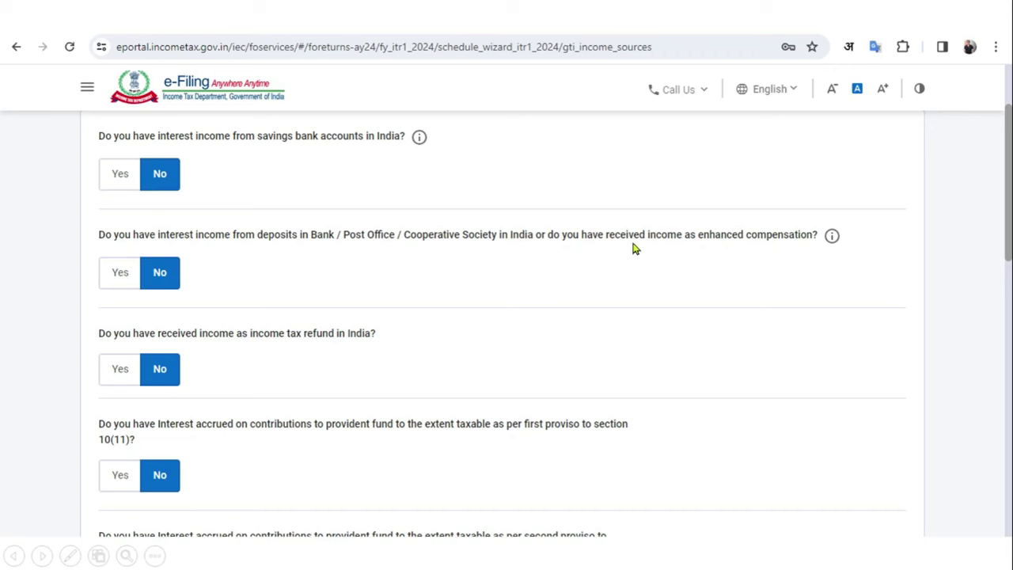
pyautogui.click(120, 183)
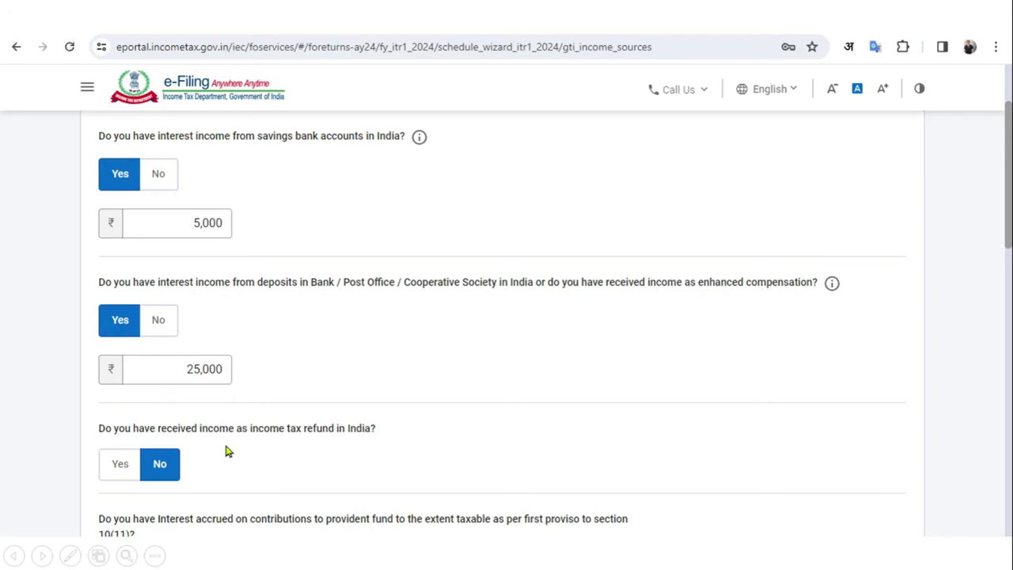
pyautogui.scroll(-10, 331, 448)
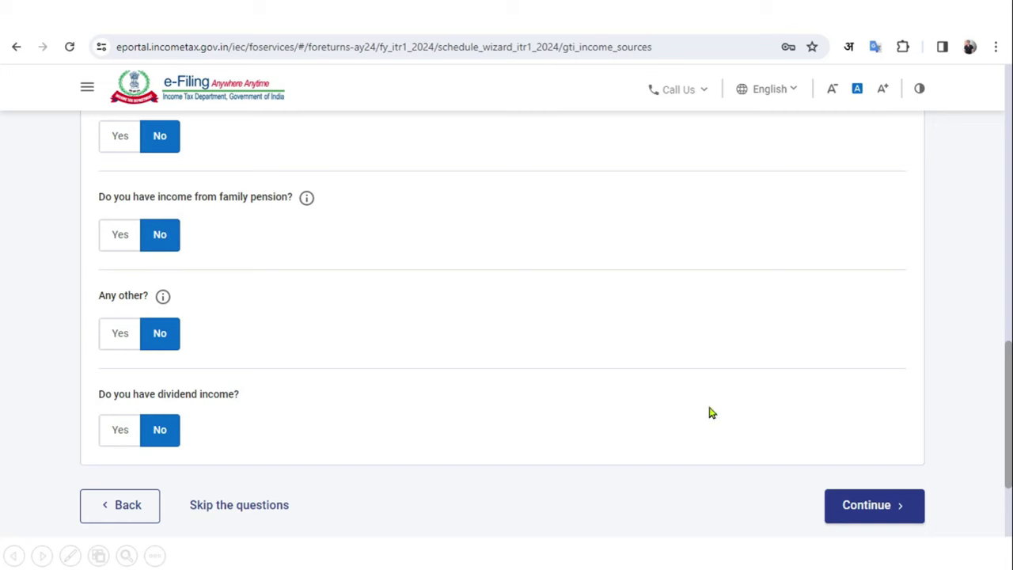
pyautogui.click(852, 512)
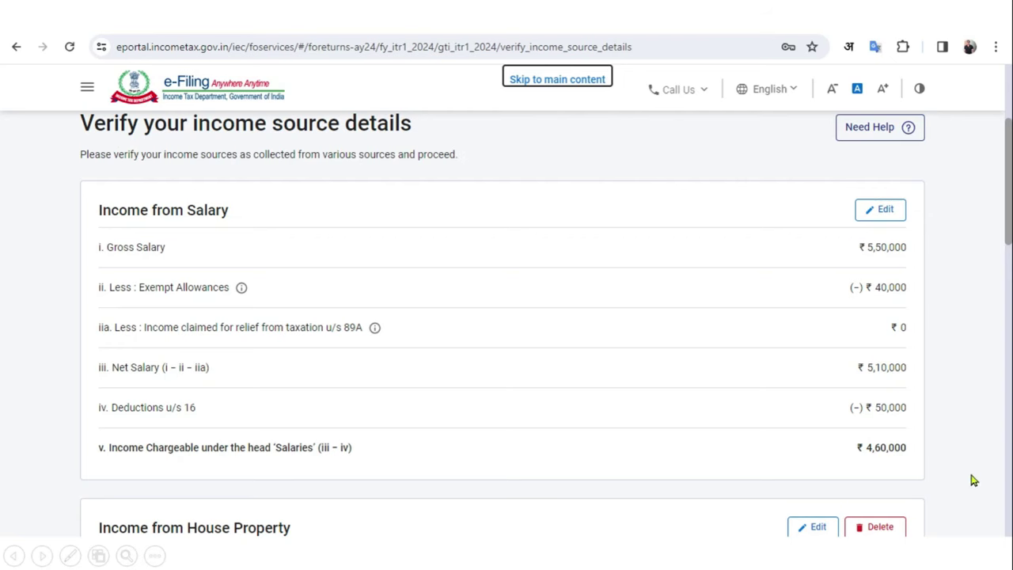
# Add exempt income of 25,000 as Any Other, described as "Interest and profit earned on relief bonds u/s 10(15)(iiC)", and confirm the gross total income.
pyautogui.scroll(-5, 926, 403)
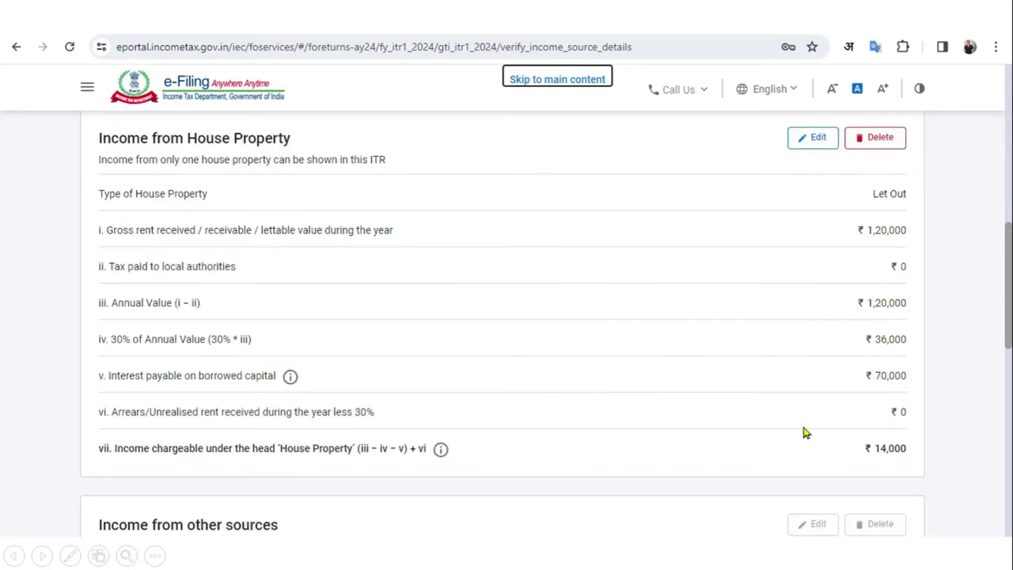
pyautogui.scroll(-5, 929, 420)
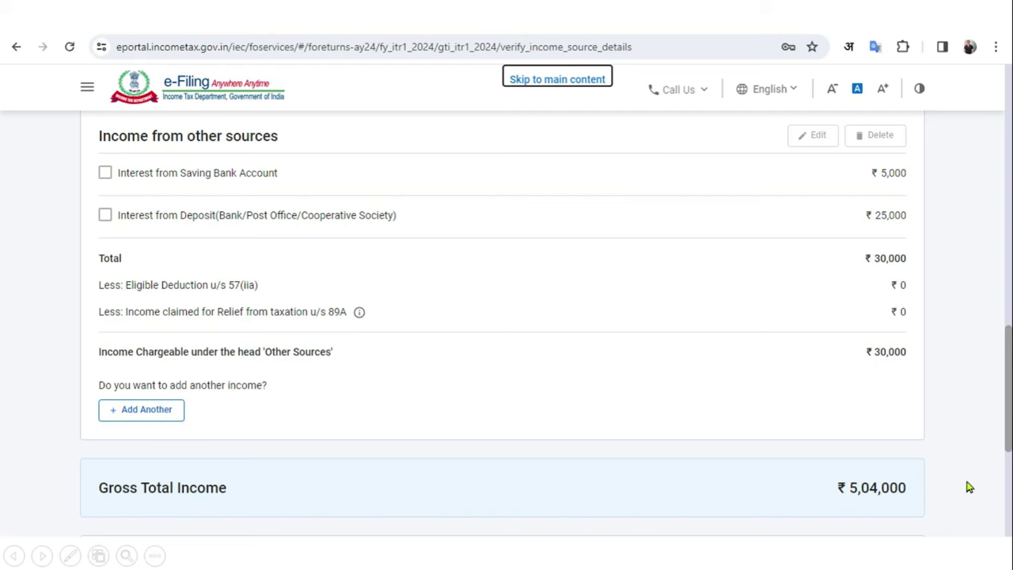
pyautogui.scroll(-3, 948, 430)
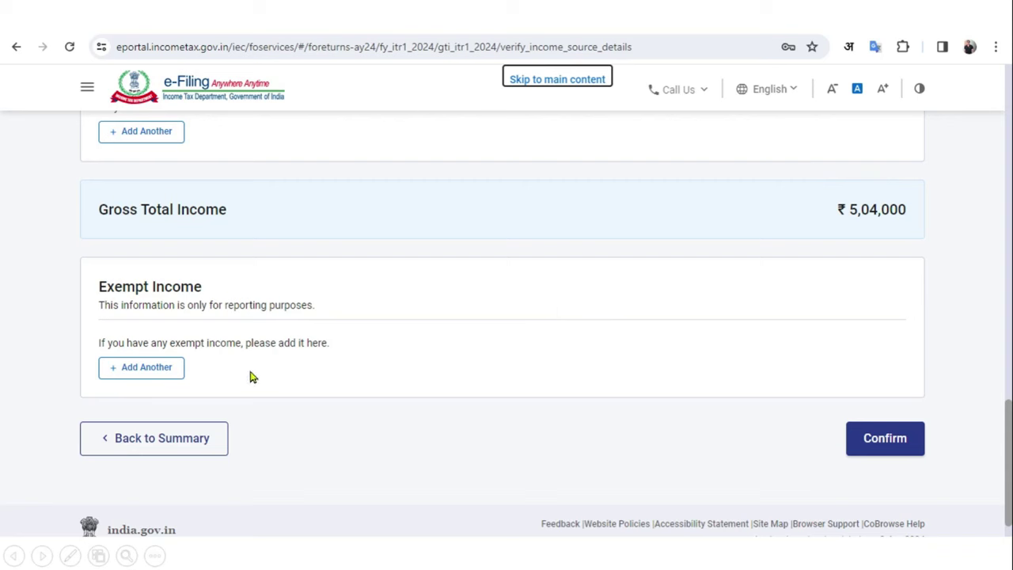
pyautogui.click(164, 369)
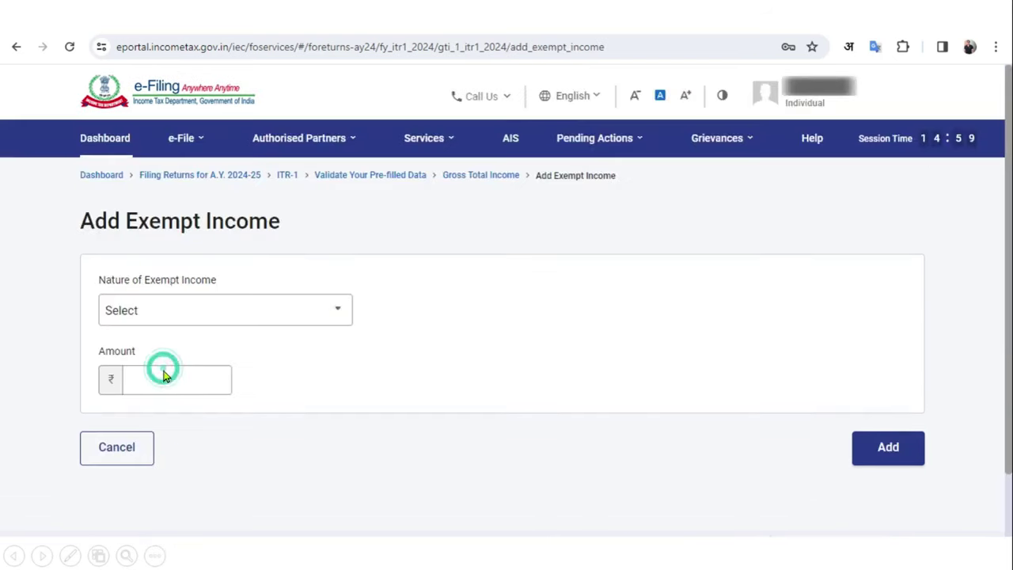
pyautogui.click(240, 314)
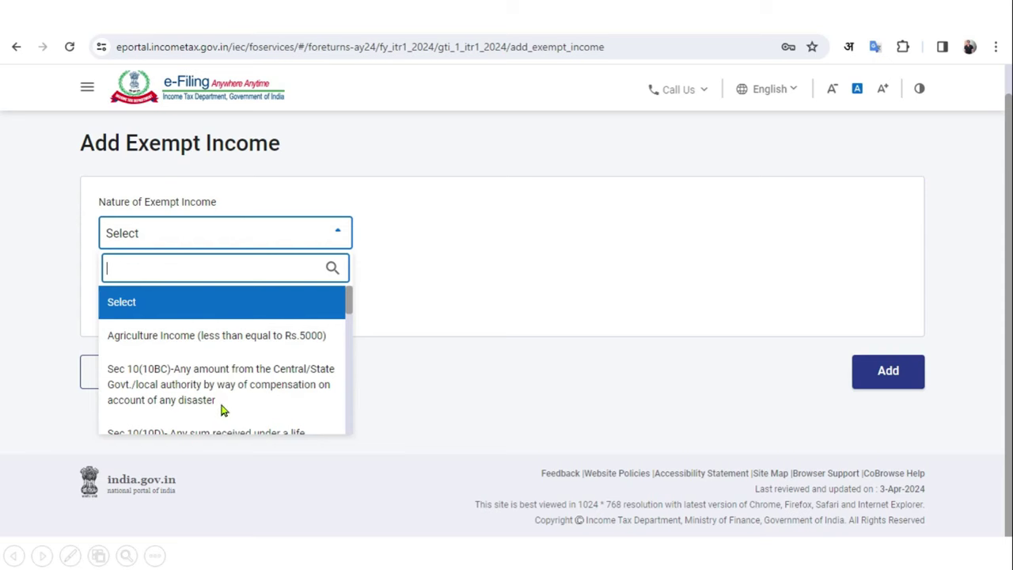
pyautogui.scroll(-3, 241, 390)
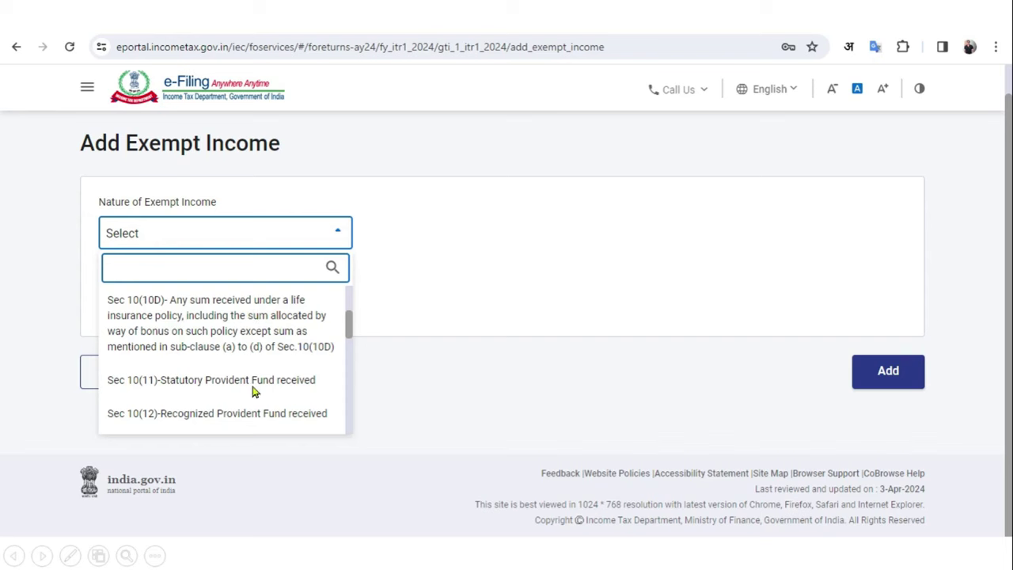
pyautogui.scroll(-10, 261, 408)
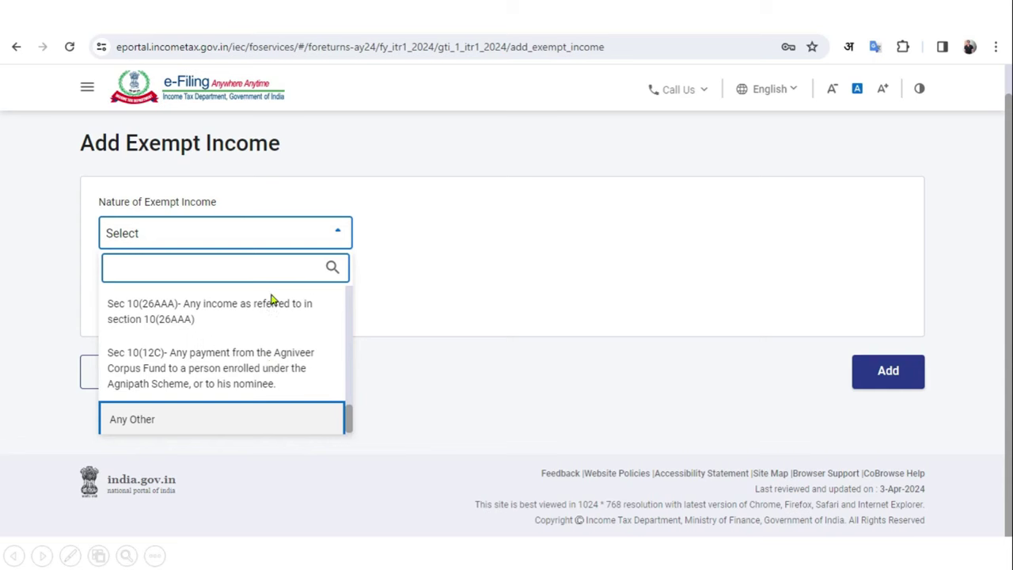
pyautogui.click(209, 430)
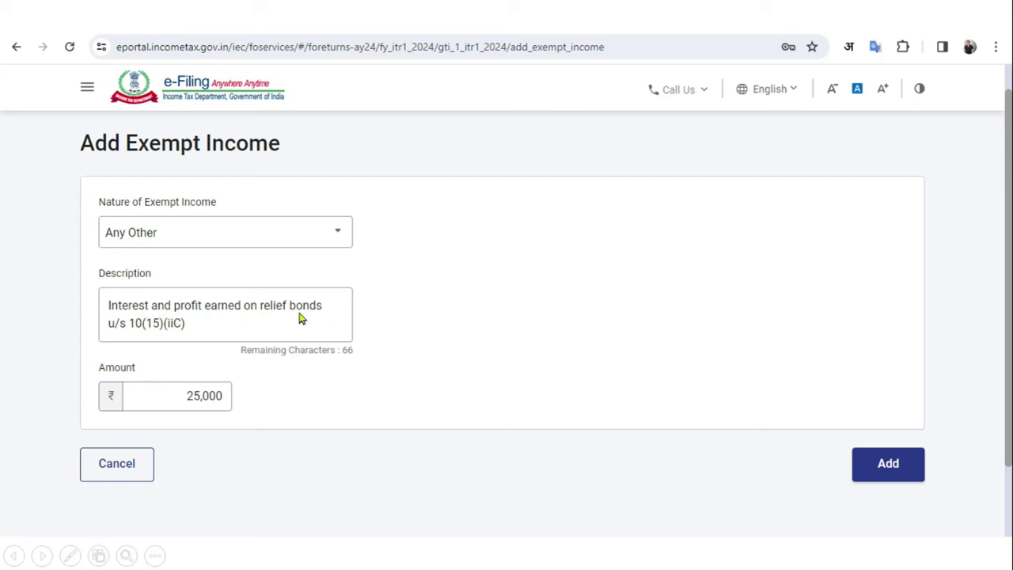
pyautogui.click(905, 470)
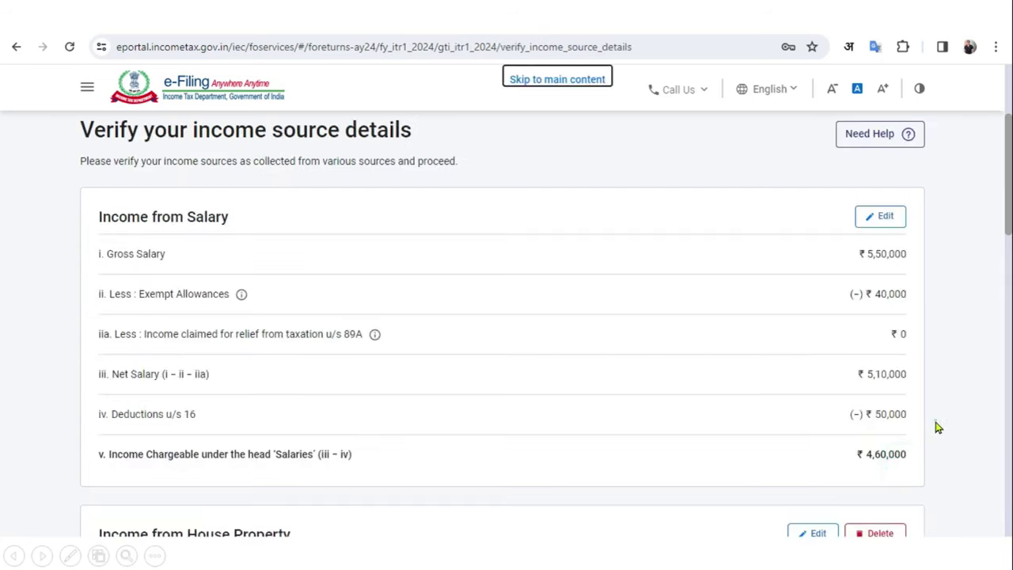
pyautogui.scroll(-10, 937, 404)
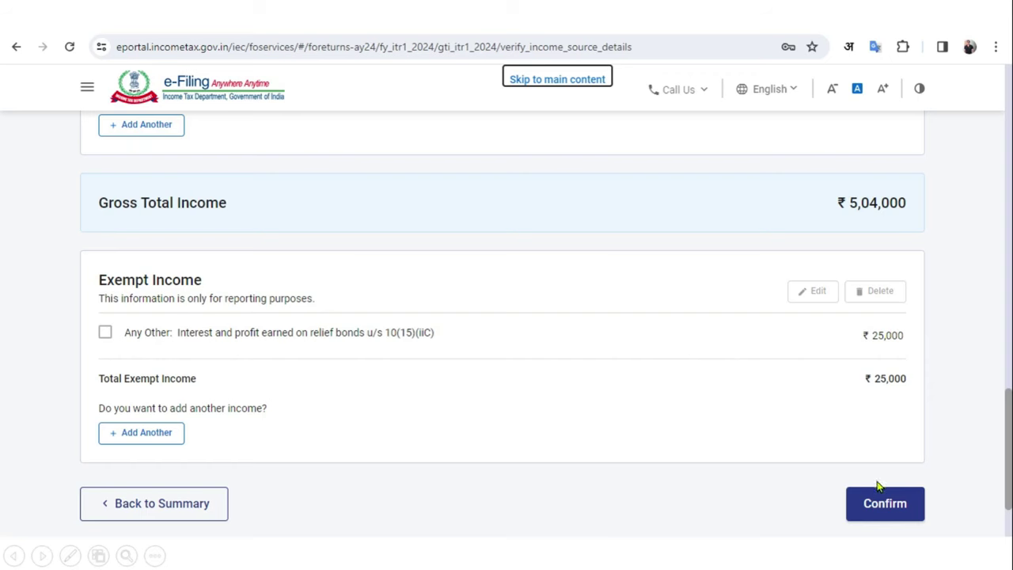
pyautogui.click(870, 505)
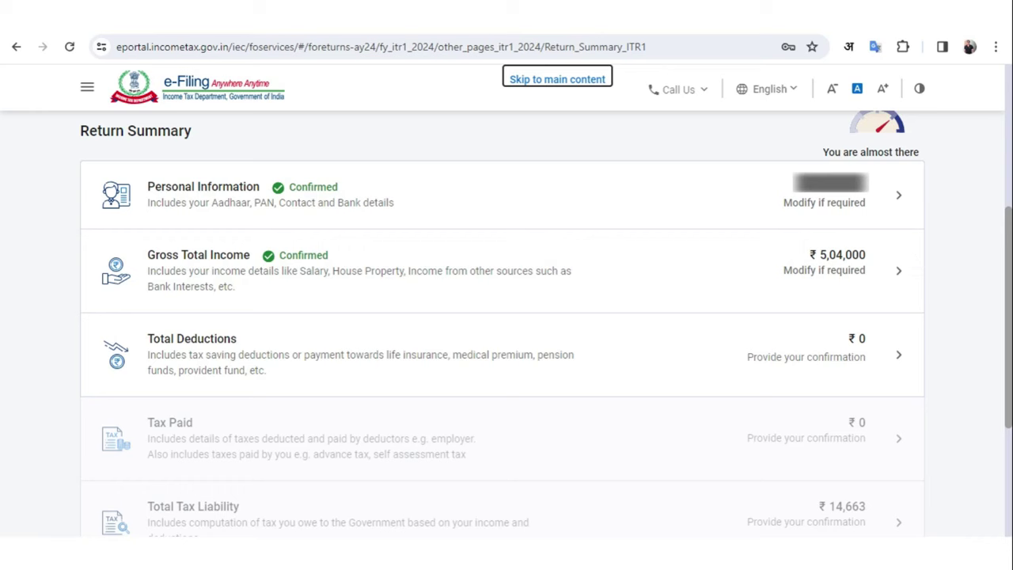
# In Total Deductions, claim 10,000 under Section 80C, answer Yes to the Section 80TTA deduction and continue.
pyautogui.click(759, 356)
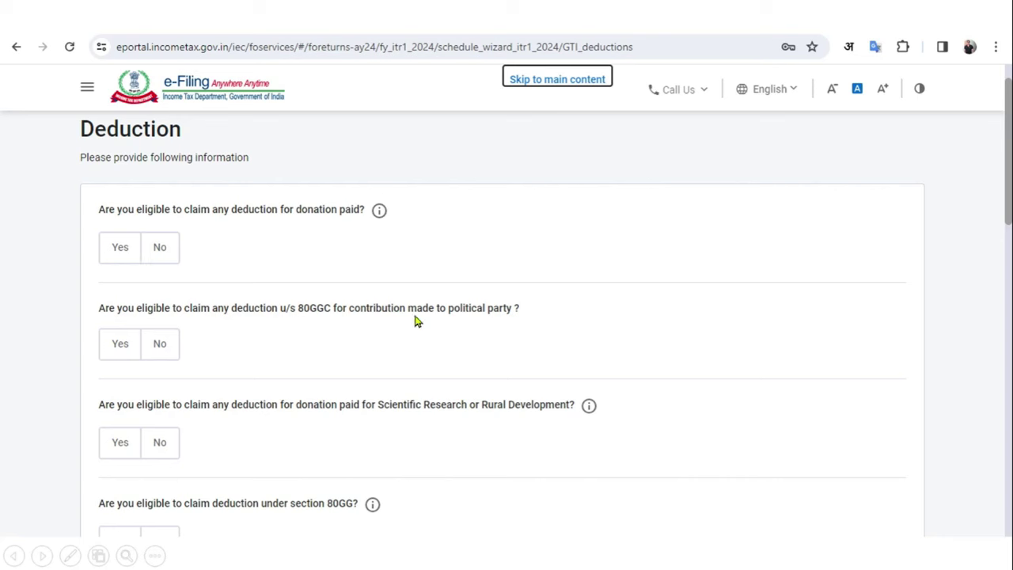
pyautogui.scroll(-10, 368, 395)
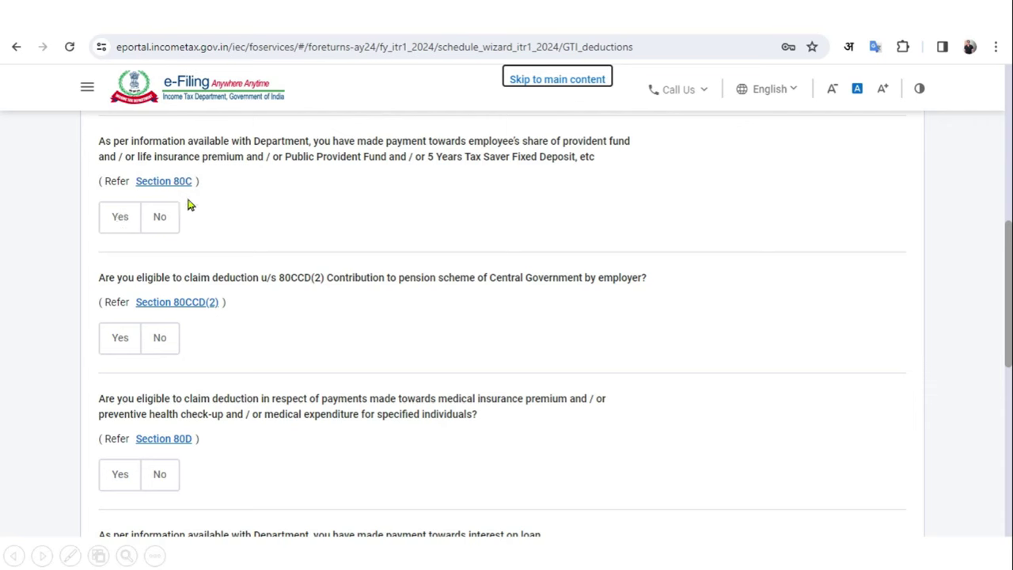
pyautogui.click(119, 223)
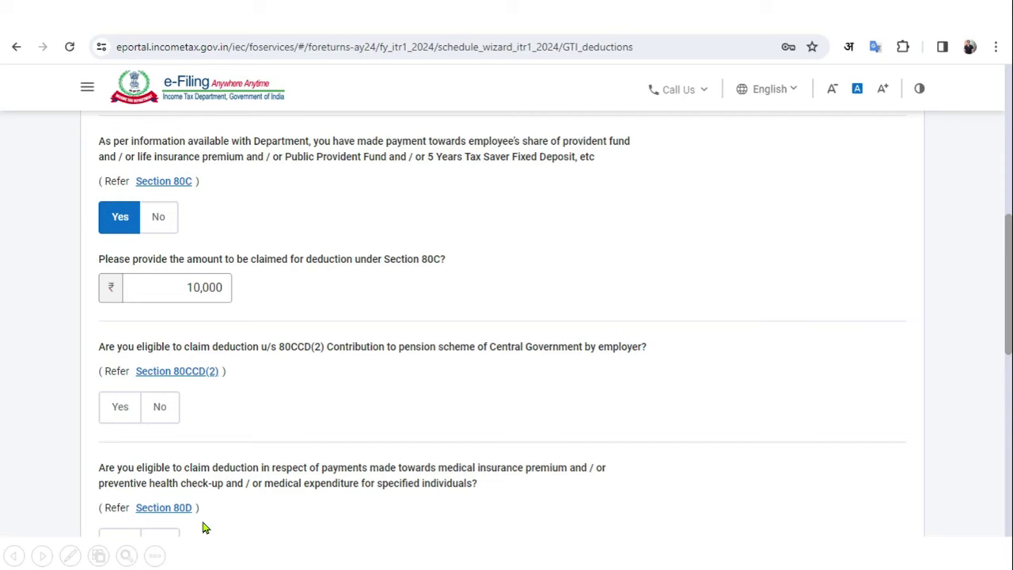
pyautogui.scroll(-10, 664, 478)
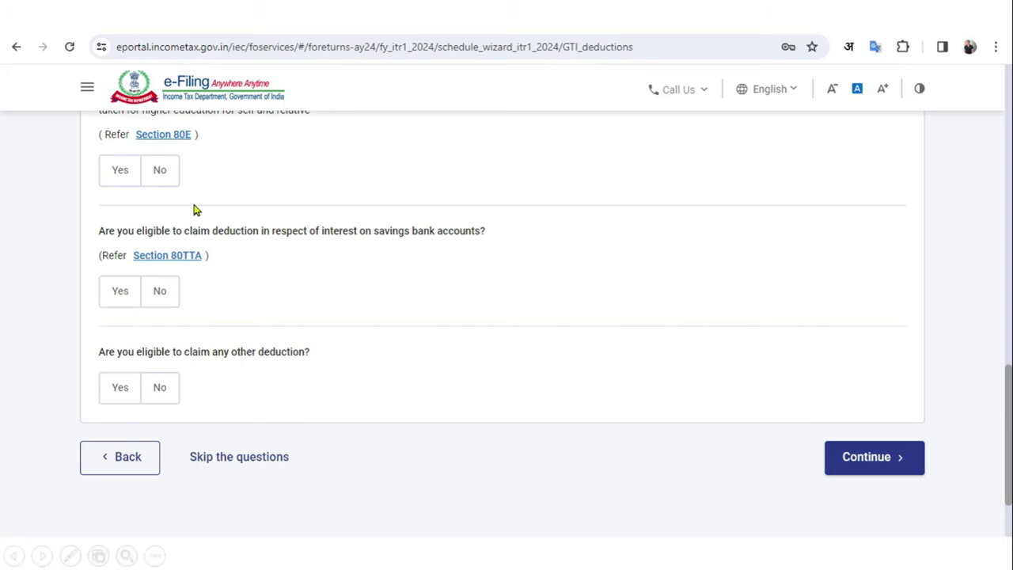
pyautogui.click(112, 298)
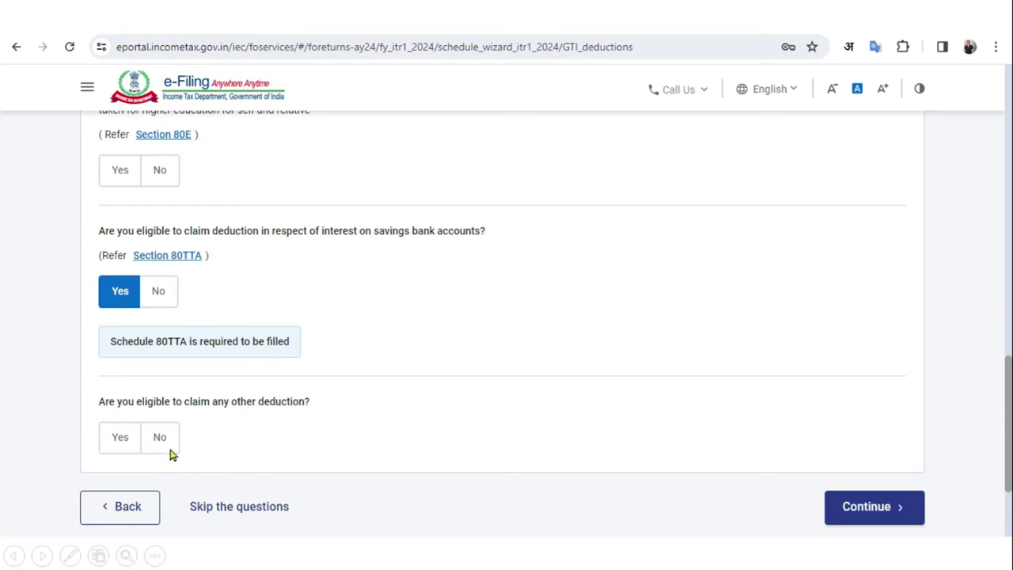
pyautogui.click(894, 515)
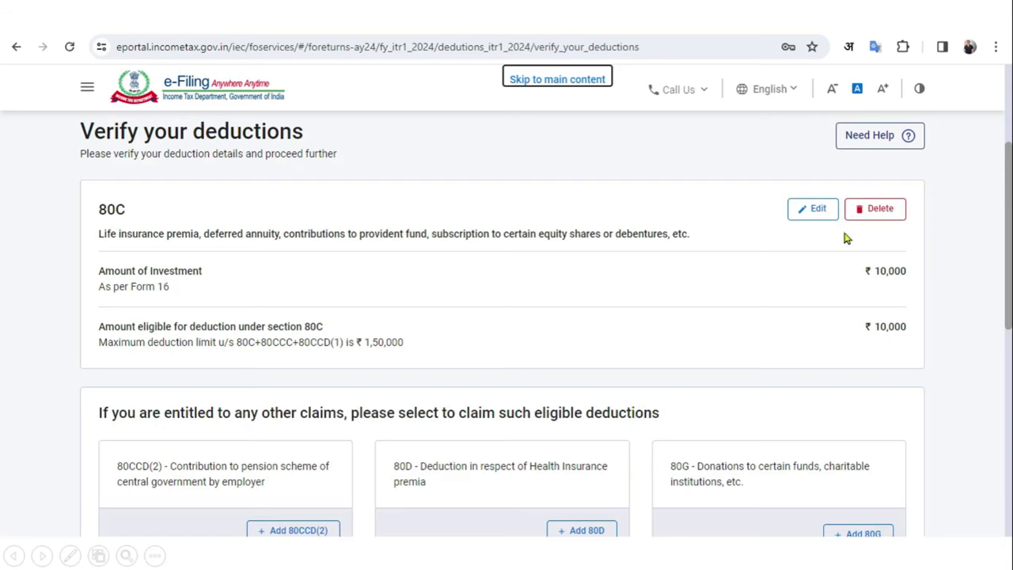
# Add the 80TTA deduction with 5,000 interest on saving bank accounts and confirm the total deductions.
pyautogui.scroll(-3, 980, 276)
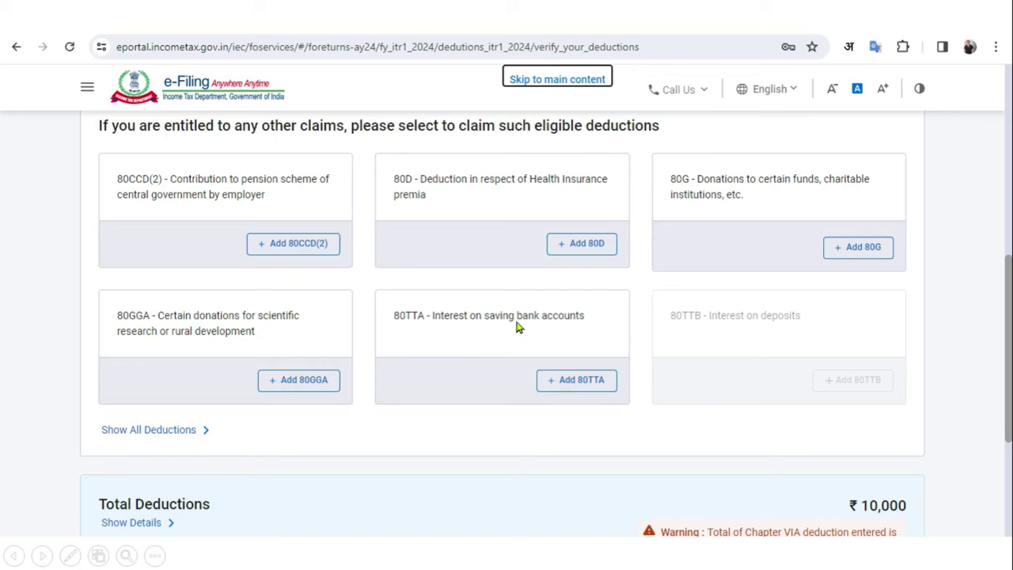
pyautogui.click(590, 389)
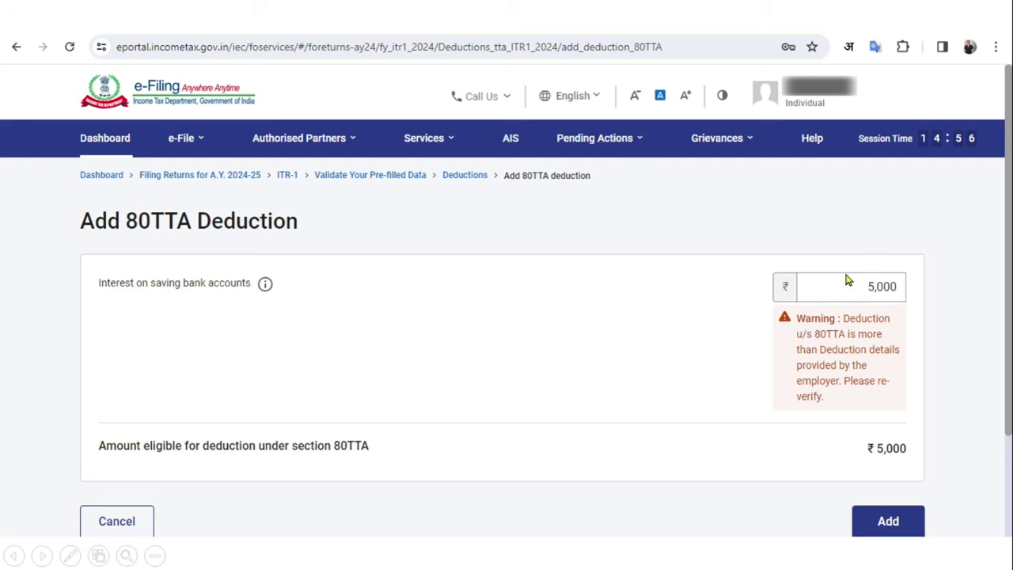
pyautogui.click(881, 535)
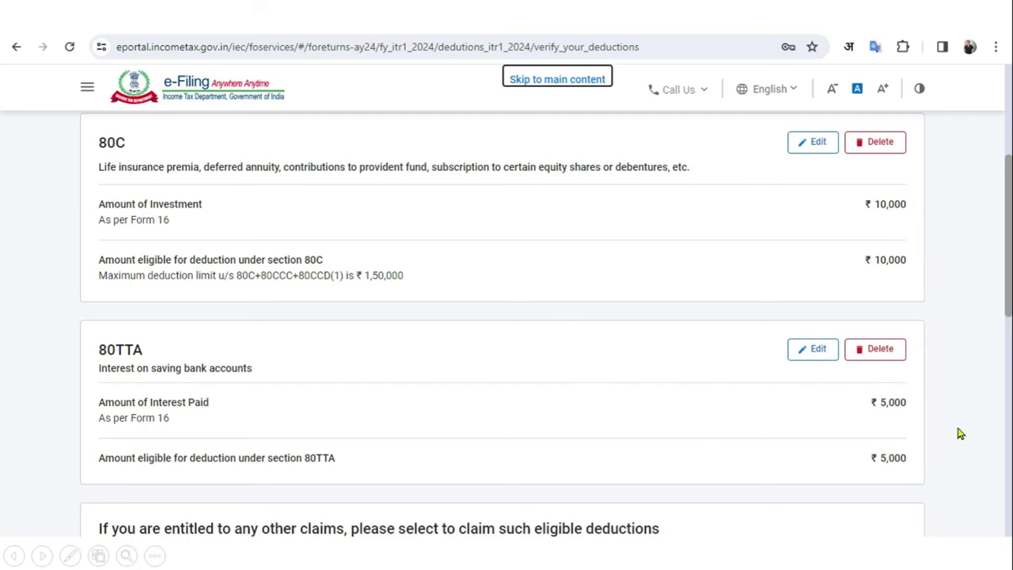
pyautogui.scroll(-10, 959, 434)
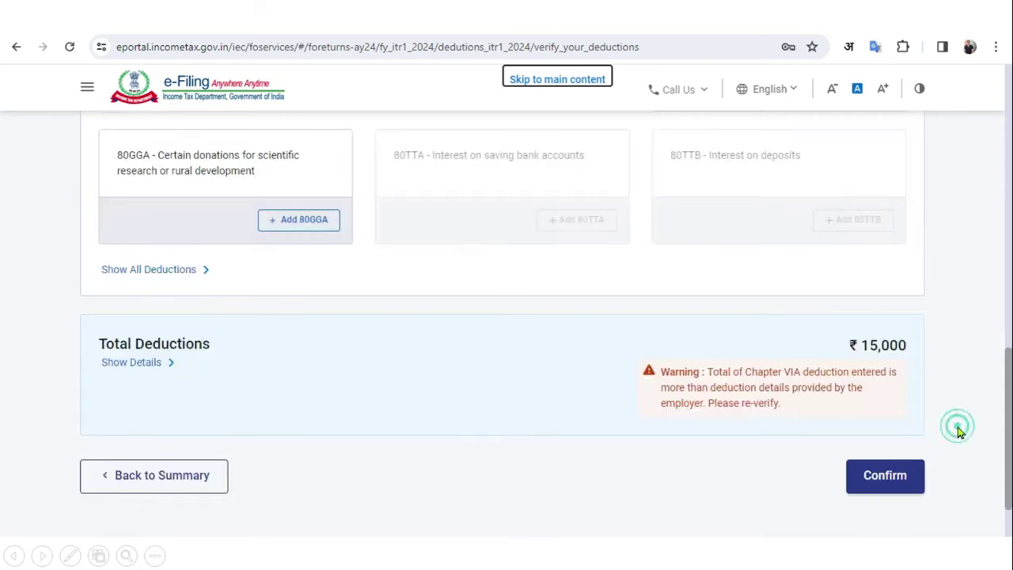
pyautogui.click(898, 487)
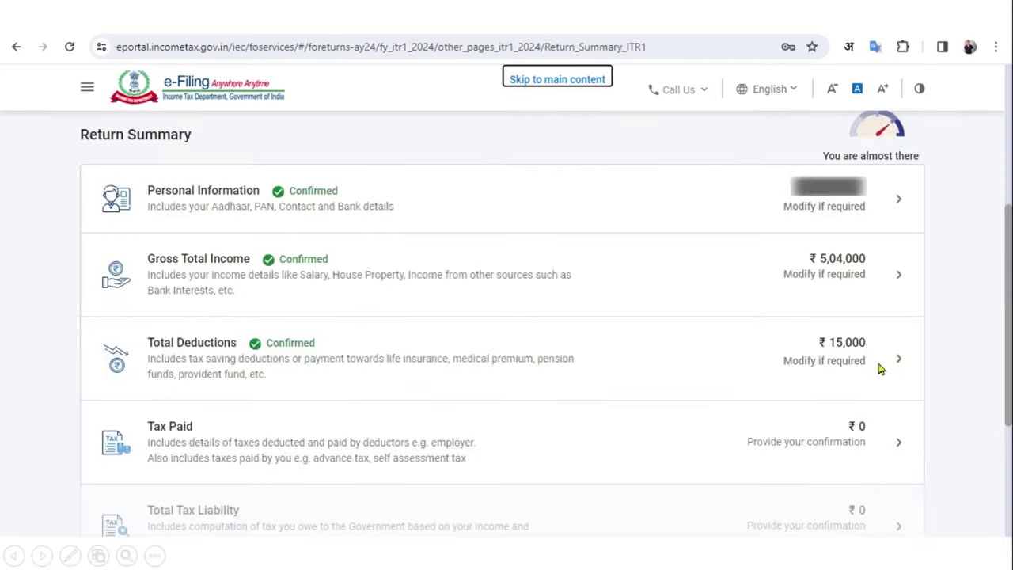
# Verify and confirm the Tax Paid details without adding entries, and open the Total Tax Liability section.
pyautogui.click(775, 443)
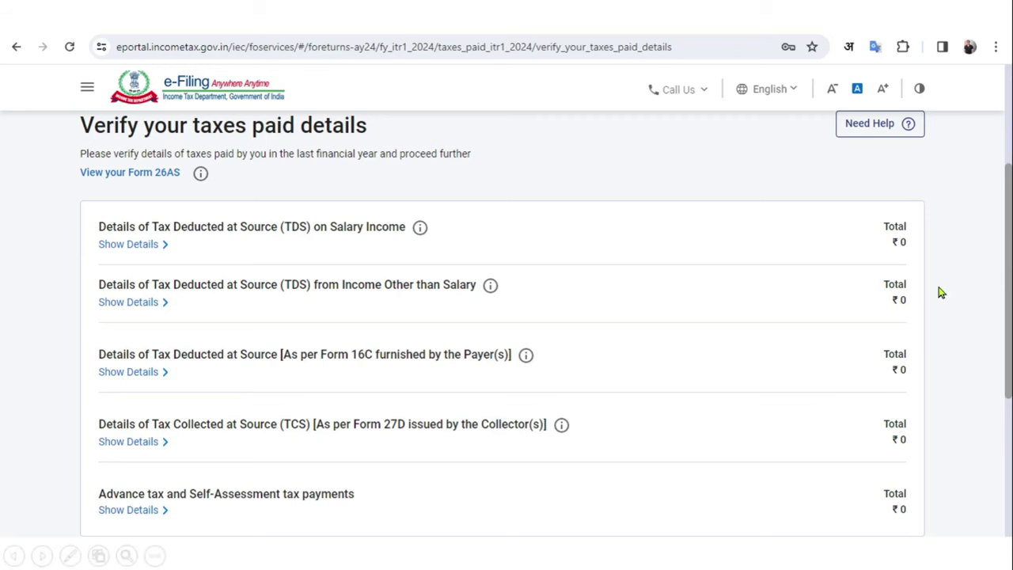
pyautogui.scroll(-3, 950, 293)
pyautogui.click(897, 483)
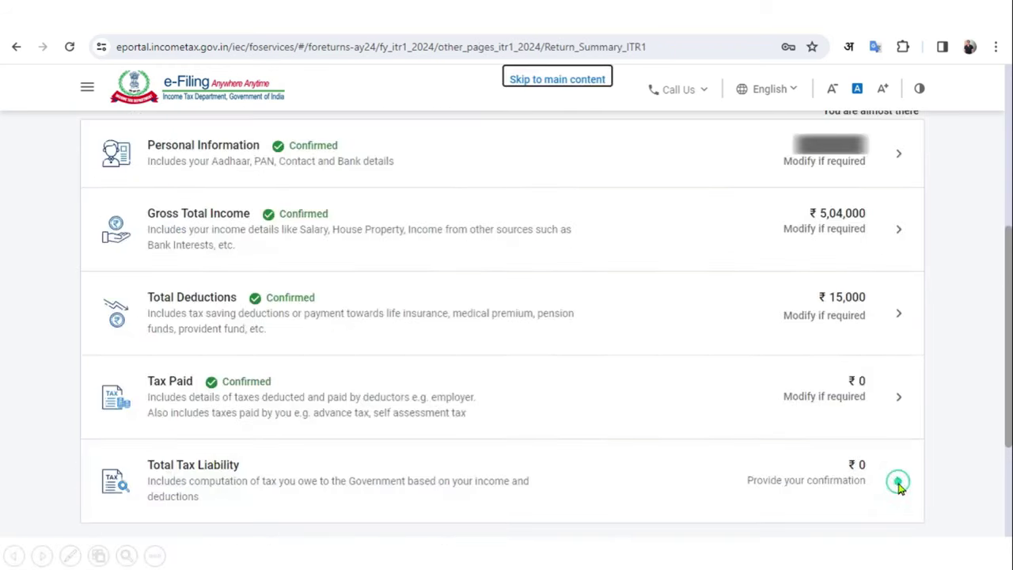
# Review the computation of income and tax, including the rebate u/s 87A, and confirm the total tax liability.
pyautogui.click(549, 477)
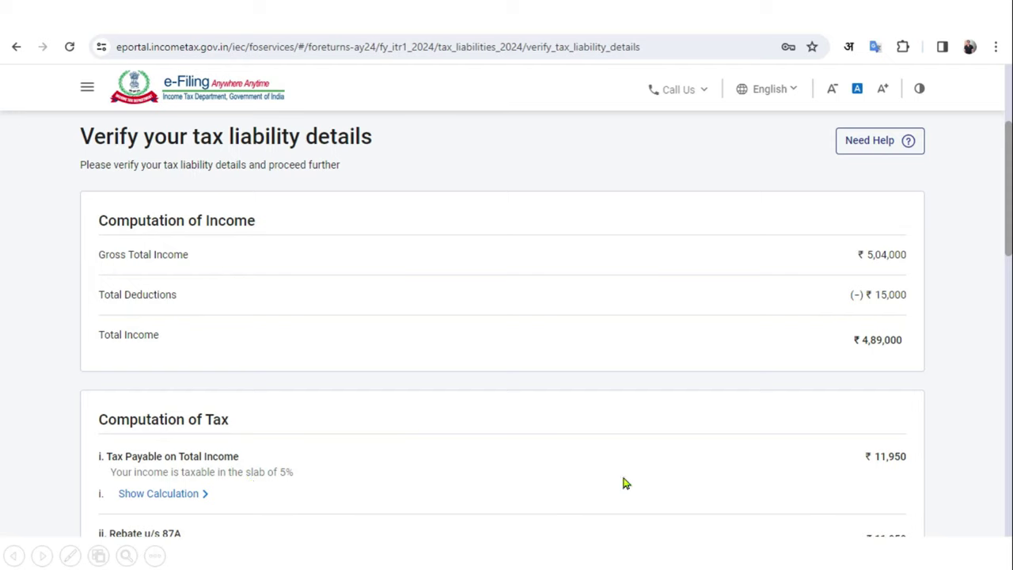
pyautogui.scroll(-4, 623, 482)
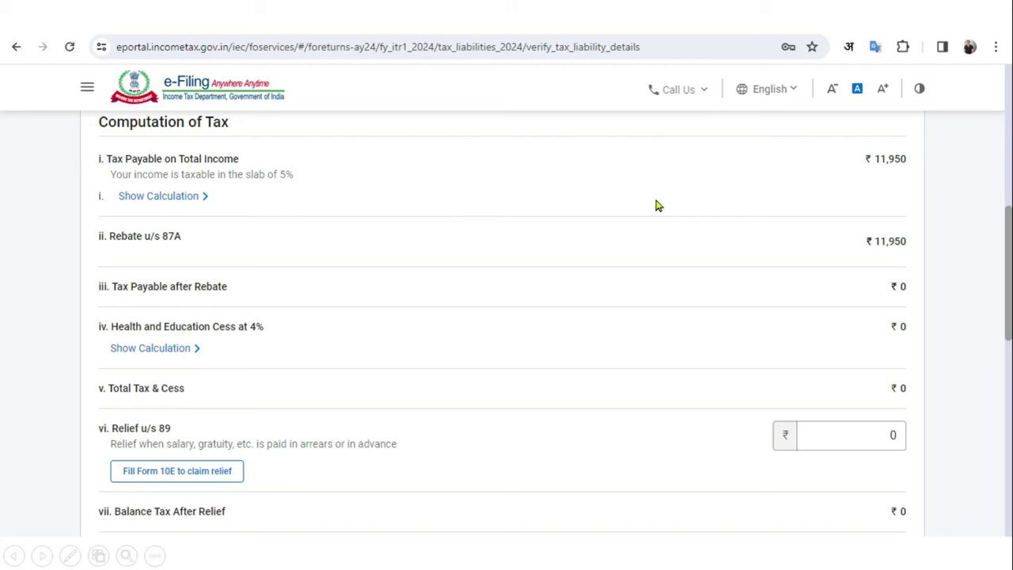
pyautogui.scroll(4, 876, 215)
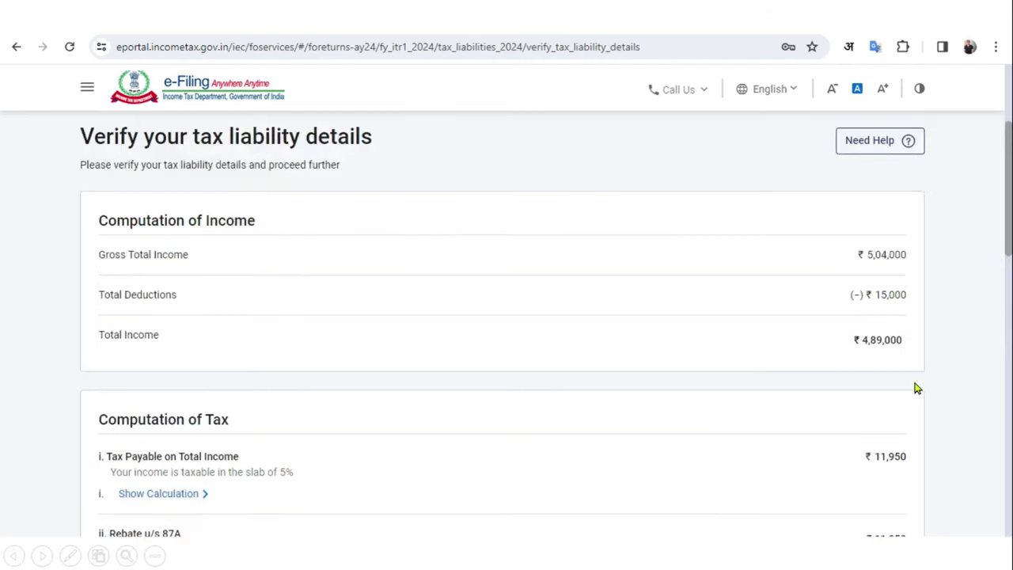
pyautogui.scroll(-4, 920, 362)
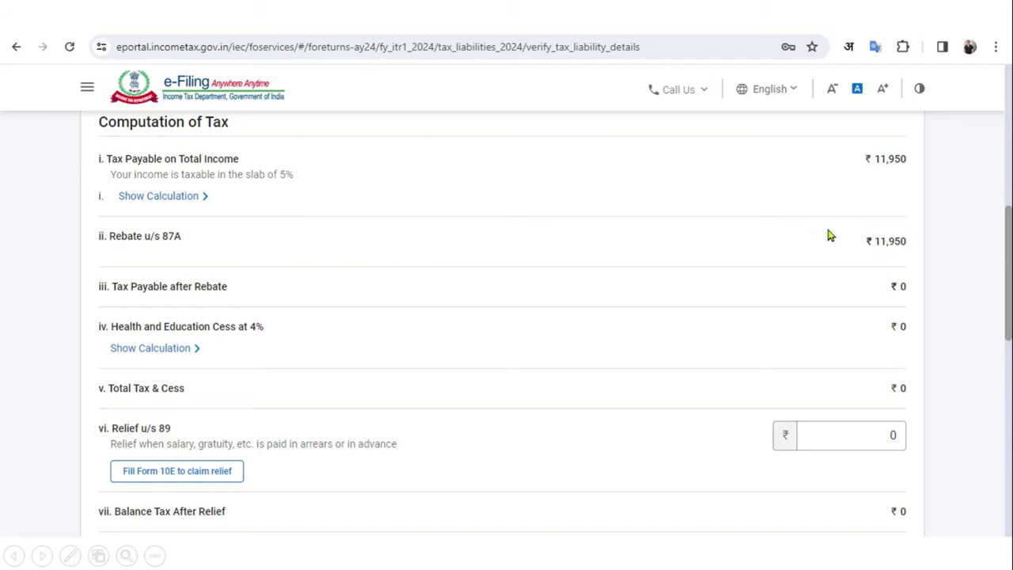
pyautogui.scroll(-10, 810, 316)
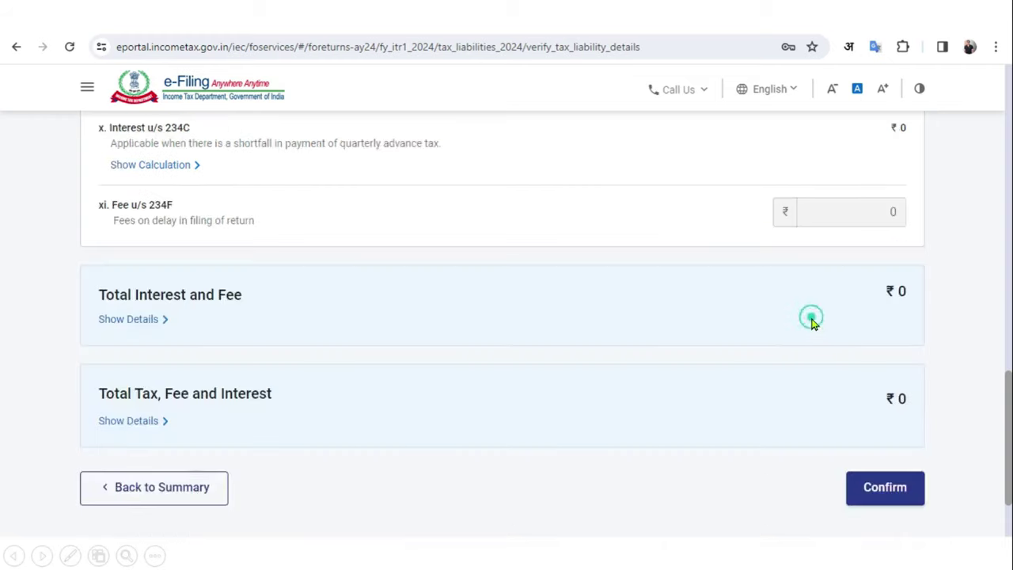
pyautogui.click(885, 486)
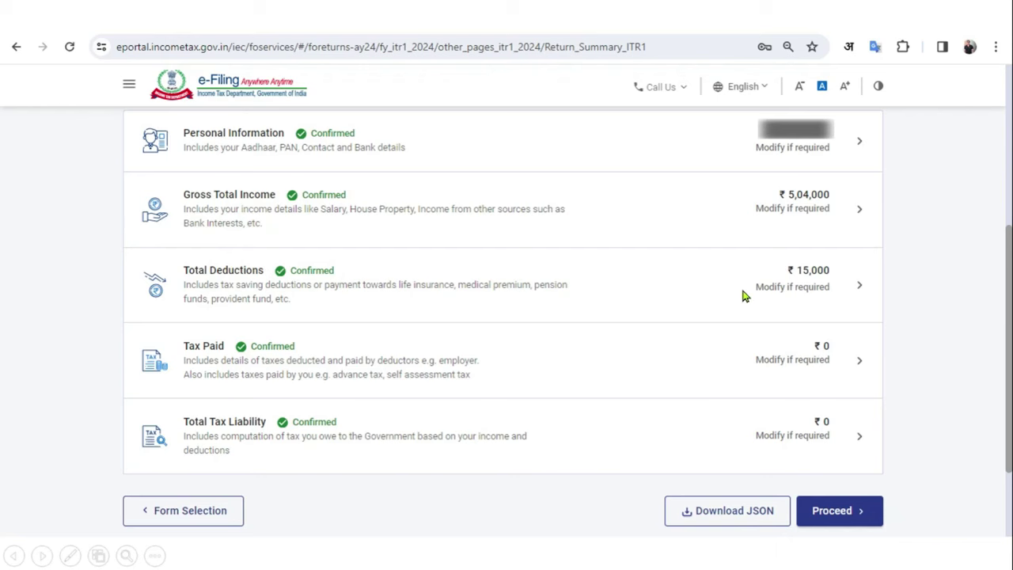
# In Personal Information, answer No to opting out of the new tax regime u/s 115BAC(6) and confirm the section.
pyautogui.click(658, 362)
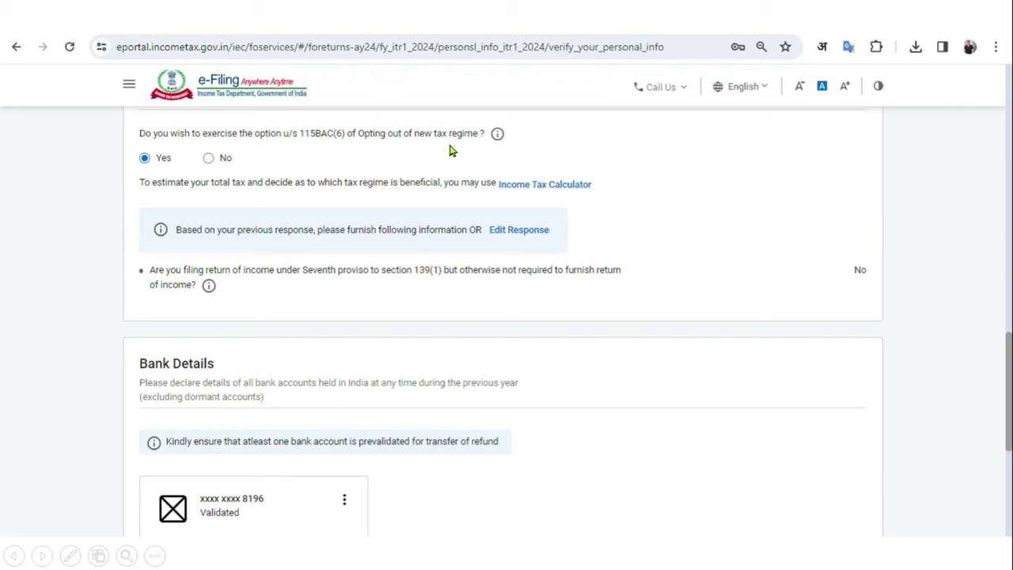
pyautogui.click(213, 160)
pyautogui.scroll(-4, 595, 332)
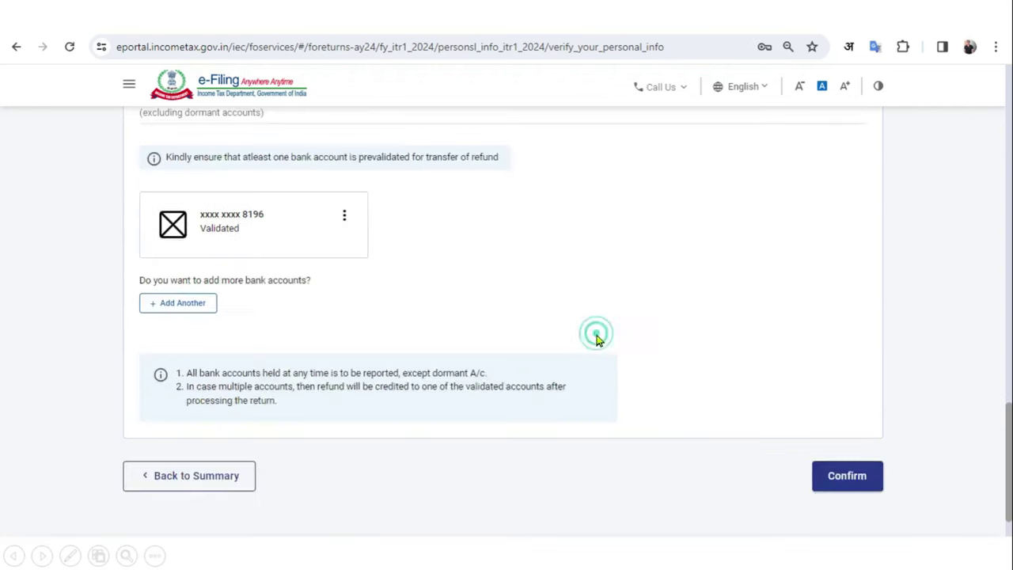
pyautogui.click(850, 483)
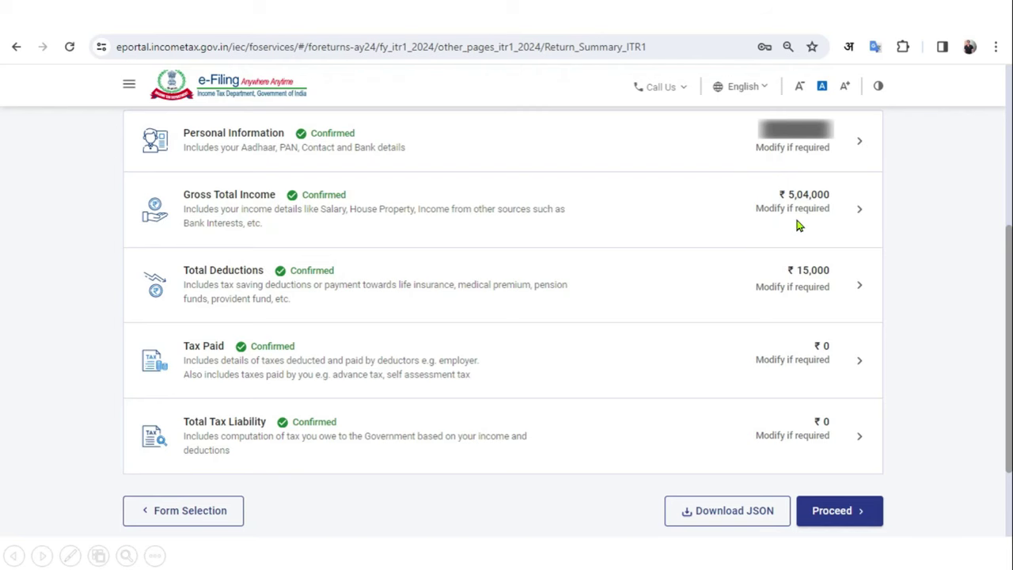
# Reopen Gross Total Income, continue past the salary exemption questions unanswered, verify salary, house property and other income, and confirm.
pyautogui.click(825, 212)
pyautogui.scroll(-4, 826, 223)
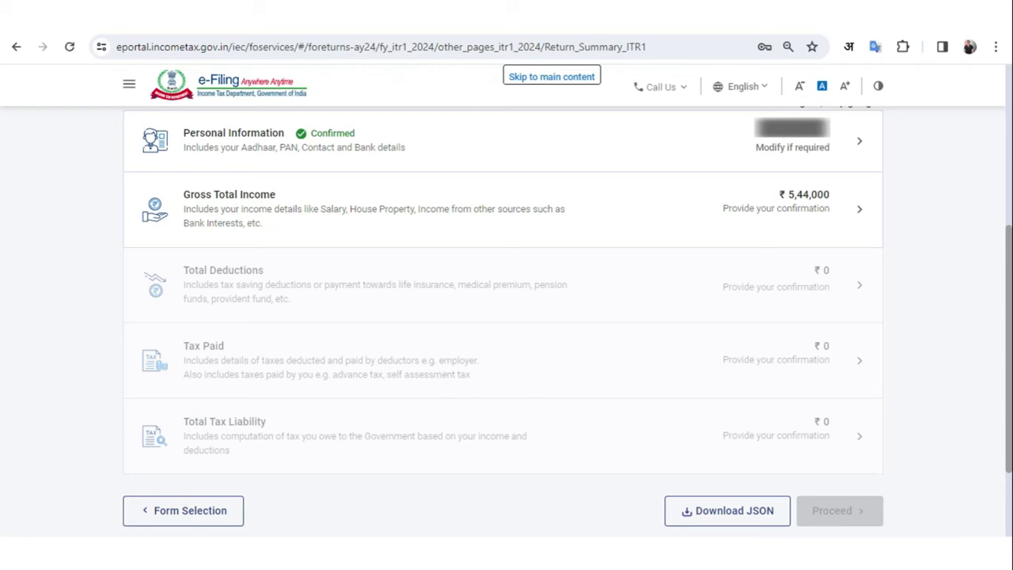
pyautogui.click(730, 208)
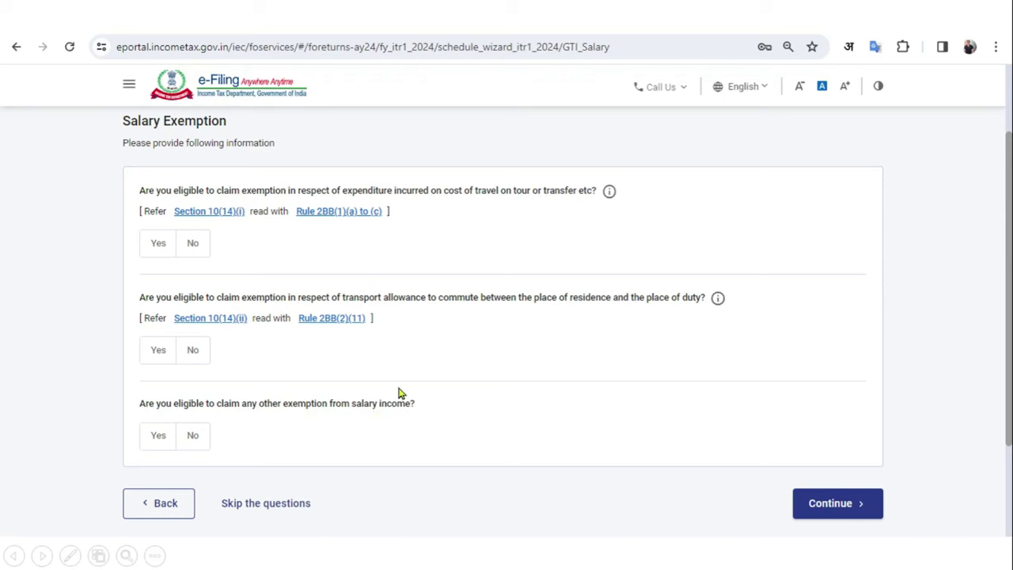
pyautogui.click(820, 505)
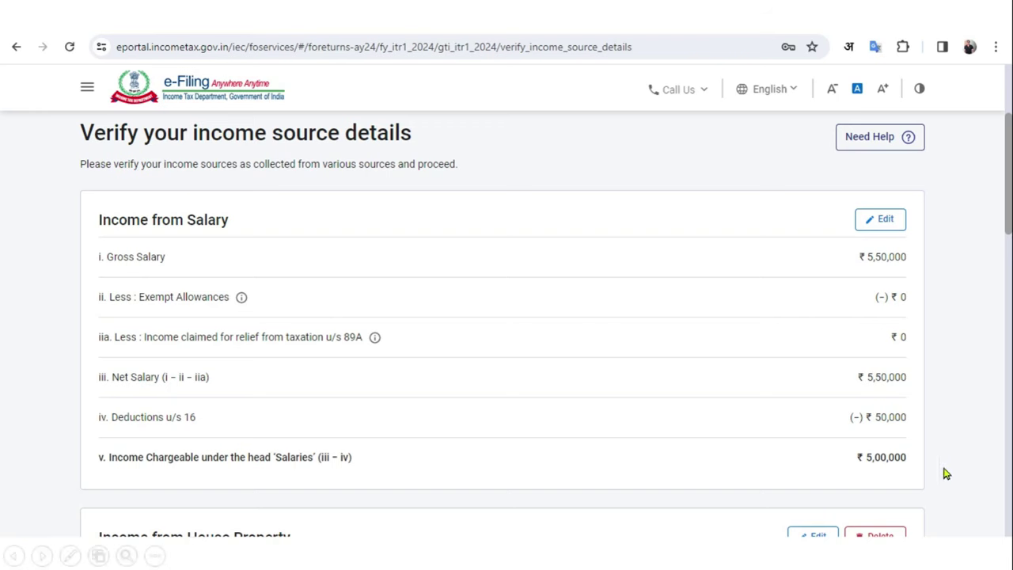
pyautogui.scroll(-5, 859, 442)
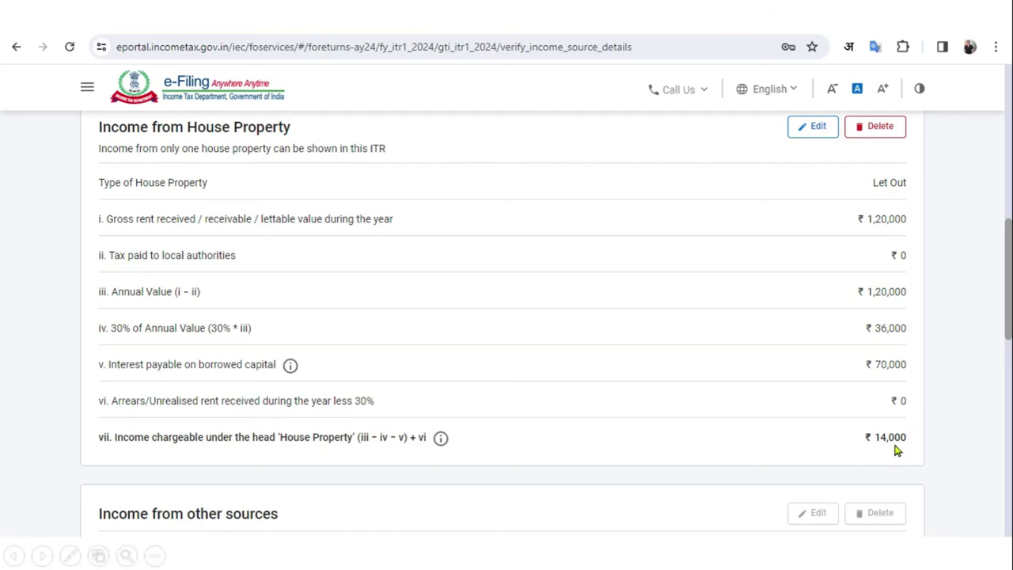
pyautogui.scroll(-4, 897, 449)
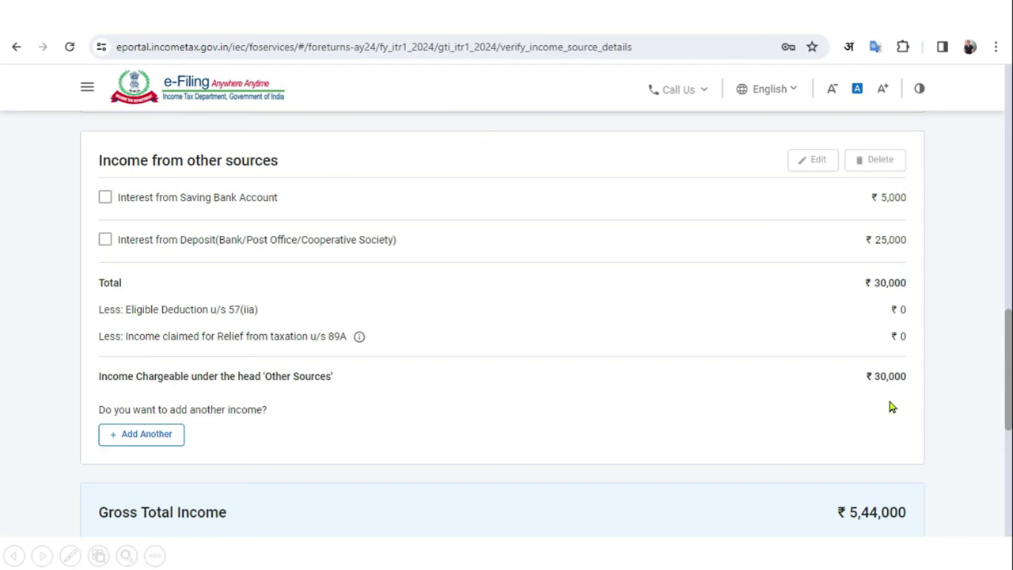
pyautogui.scroll(-4, 890, 404)
pyautogui.click(884, 475)
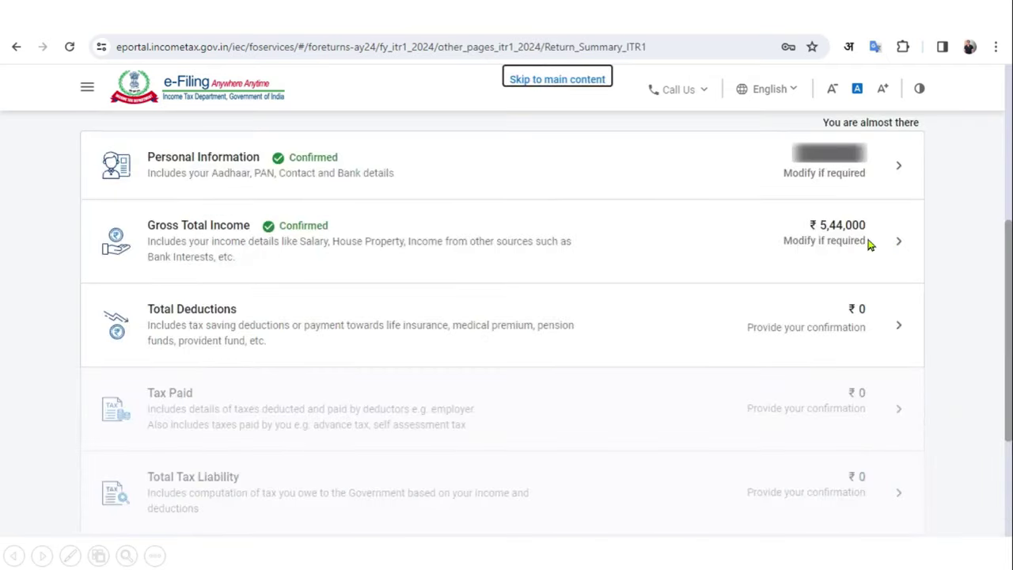
# Revisit the return summary and income details to compare the gross total income under the old and new tax regimes.
pyautogui.click(810, 266)
pyautogui.scroll(10, 811, 267)
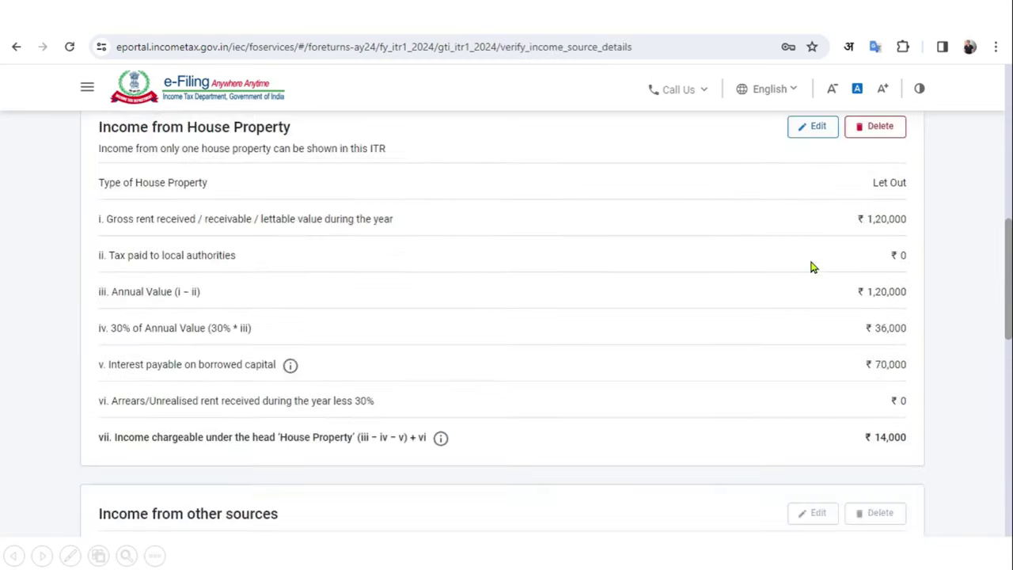
pyautogui.scroll(5, 810, 267)
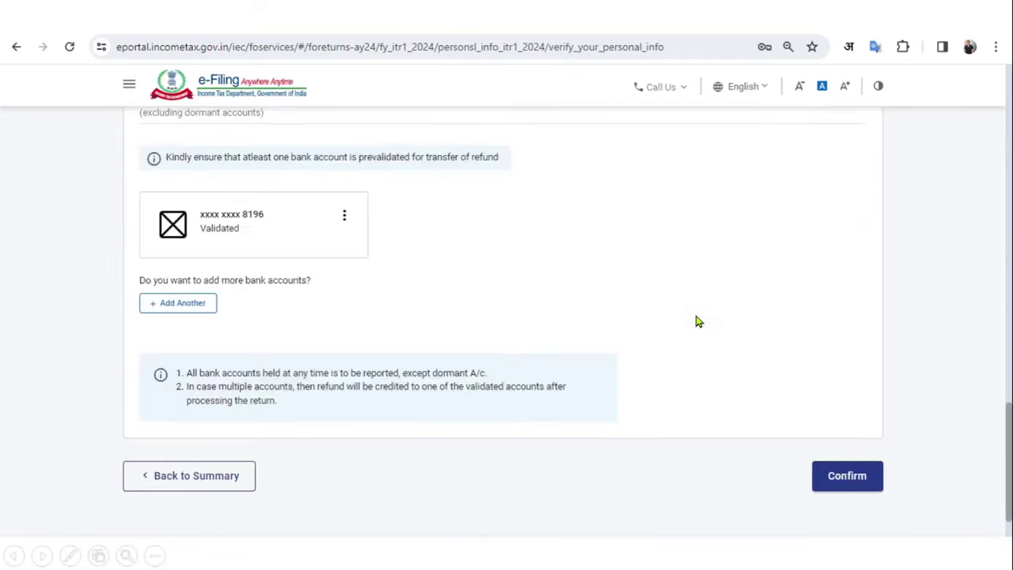
pyautogui.scroll(4, 697, 321)
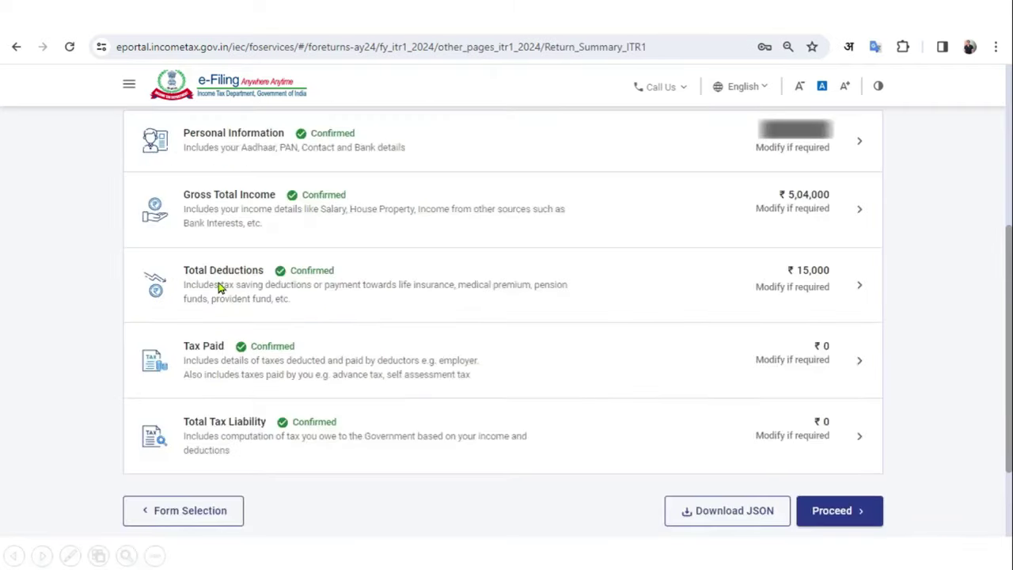
pyautogui.click(841, 301)
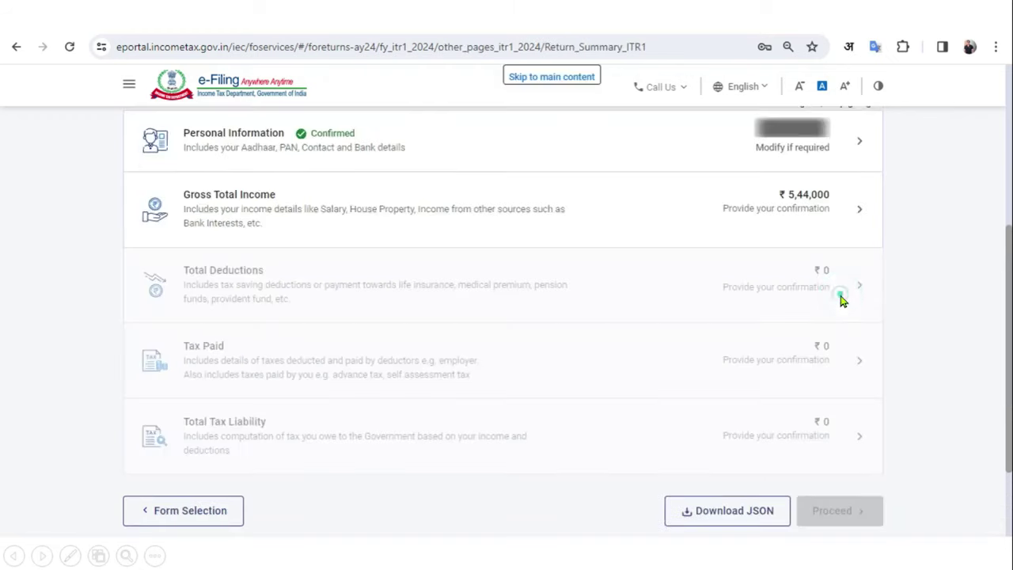
pyautogui.click(669, 285)
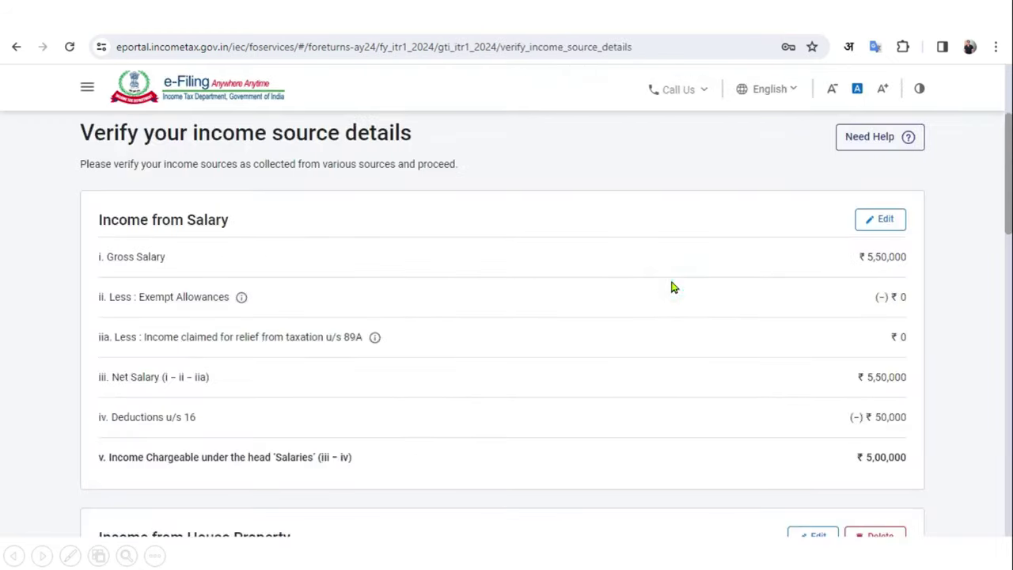
pyautogui.scroll(-15, 672, 288)
pyautogui.click(671, 288)
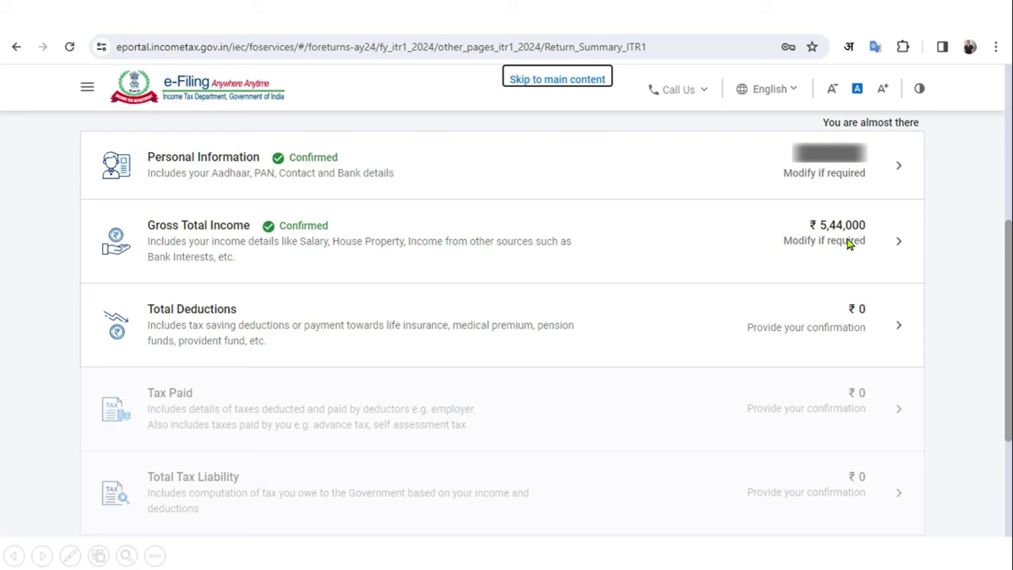
# In Total Deductions, continue past the 80CCD(2) question unanswered and confirm the deductions without adding any.
pyautogui.click(763, 329)
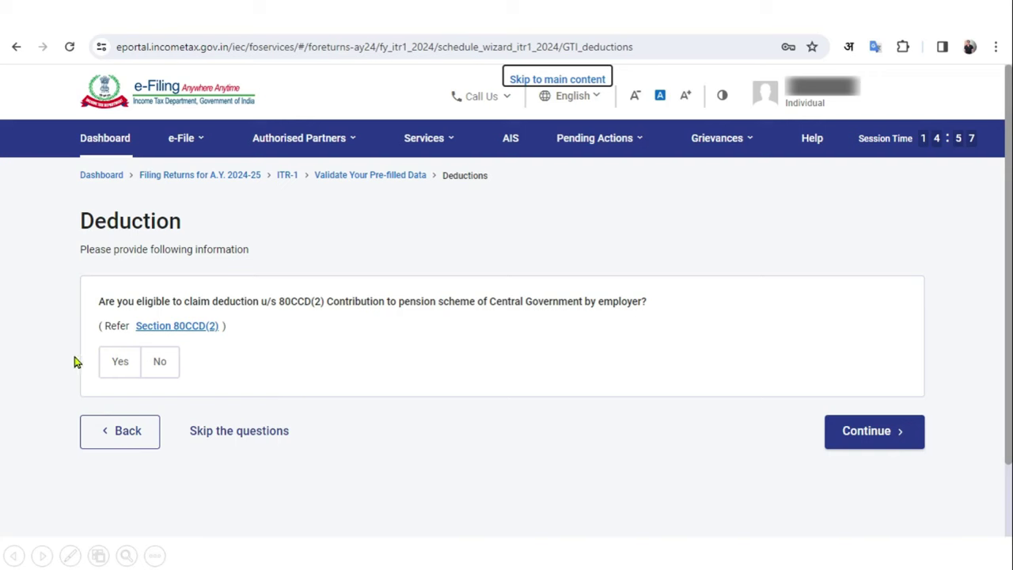
pyautogui.click(875, 434)
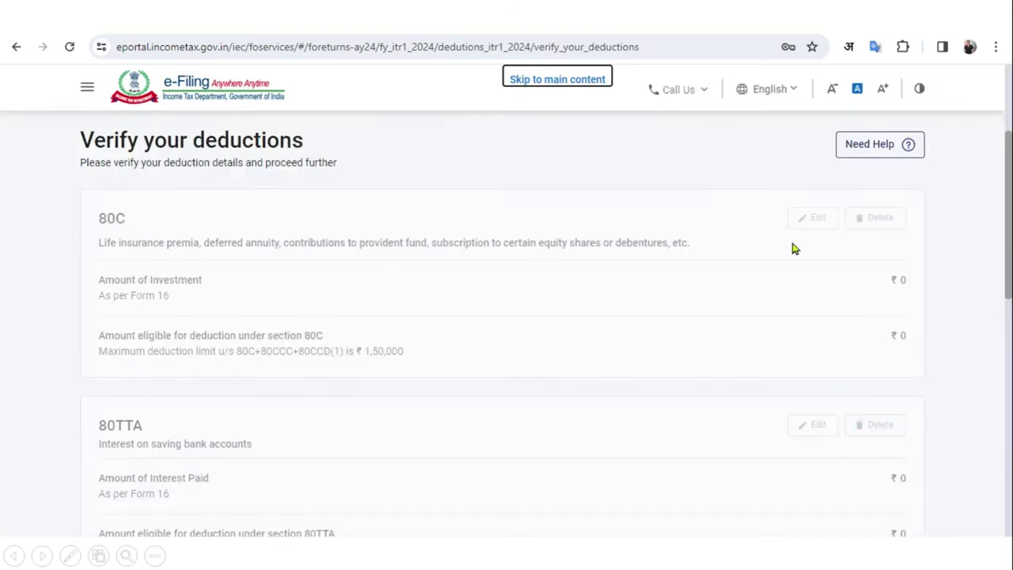
pyautogui.scroll(-10, 792, 473)
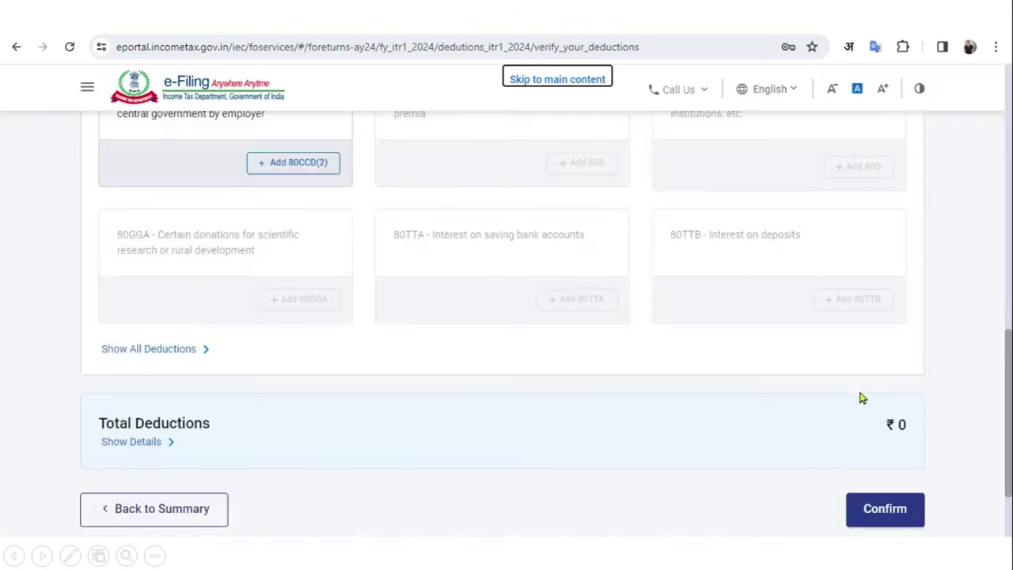
pyautogui.click(877, 515)
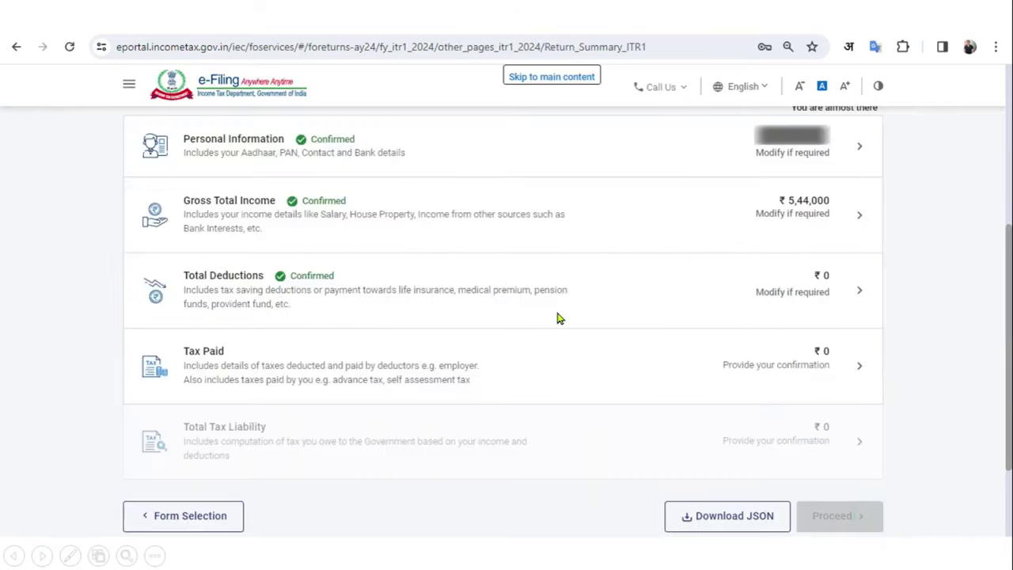